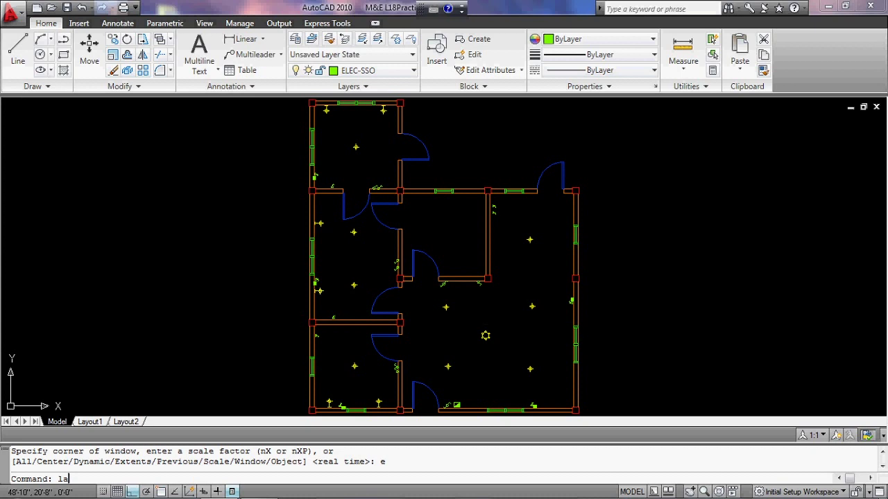
# - Add a new layer named ELEC-CKT in the Layer Properties Manager and make it current
pyautogui.press('Return')
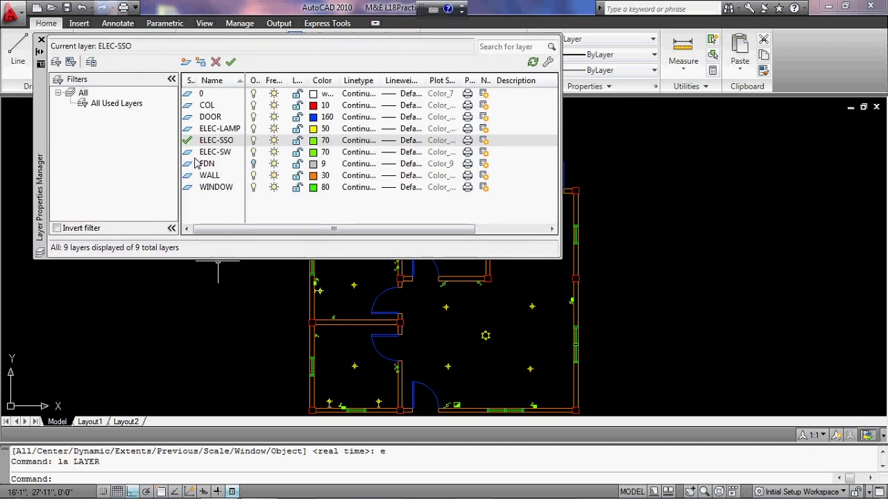
pyautogui.click(186, 62)
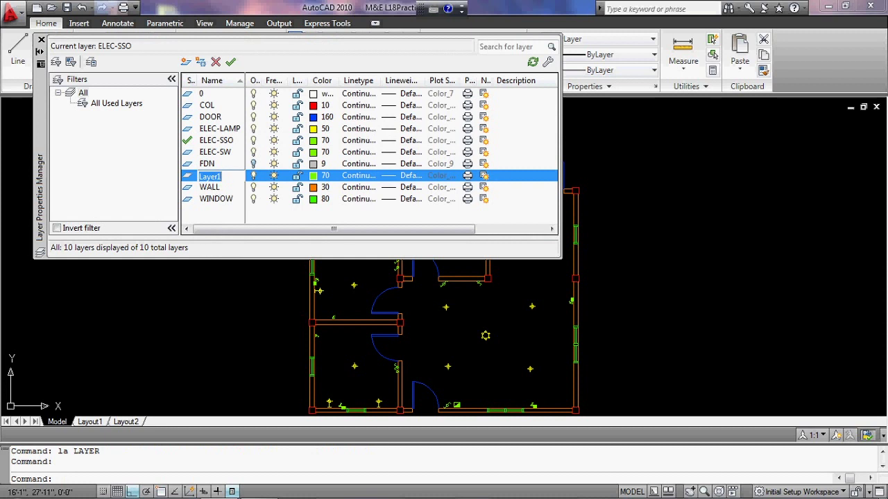
pyautogui.write('ELEC-CKT')
pyautogui.click(230, 62)
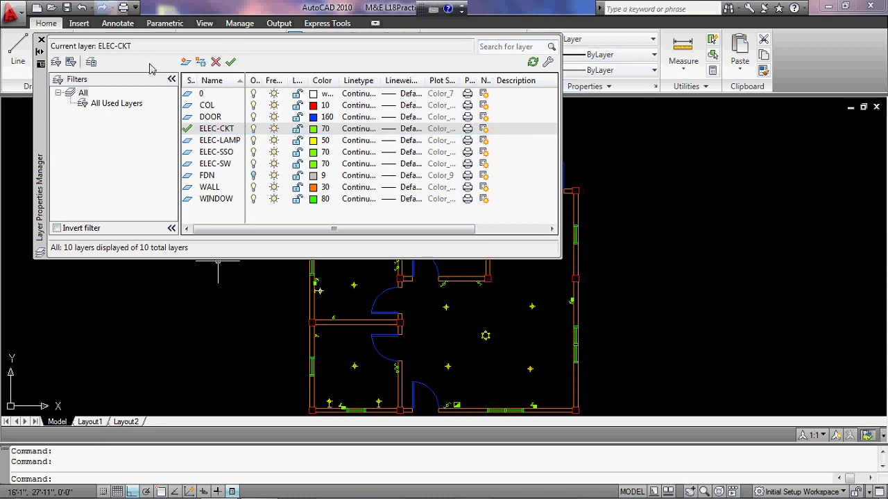
pyautogui.click(42, 41)
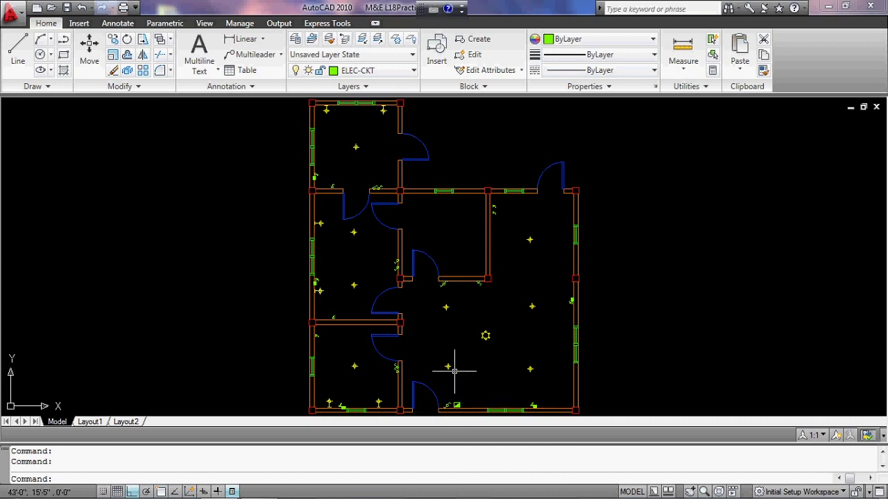
# - Draw a vertical circuit line from the bottom wall straight up to the upper wall of the central room
pyautogui.press('Return')
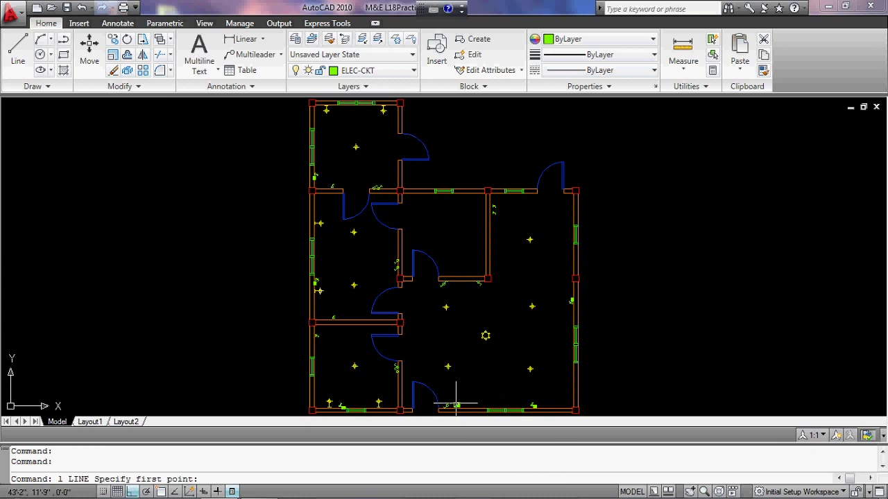
pyautogui.click(456, 402)
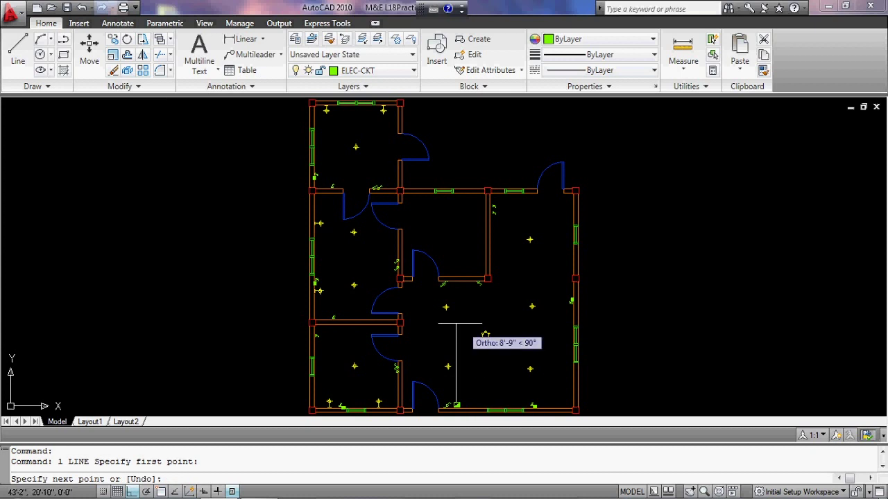
pyautogui.click(455, 284)
pyautogui.press('Return')
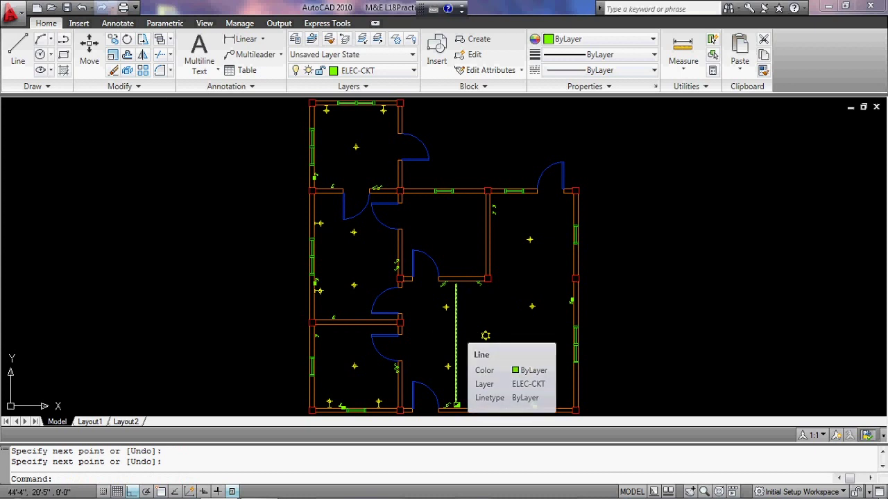
# - Load the HIDDEN linetype from the linetype library into the drawing
pyautogui.click(624, 71)
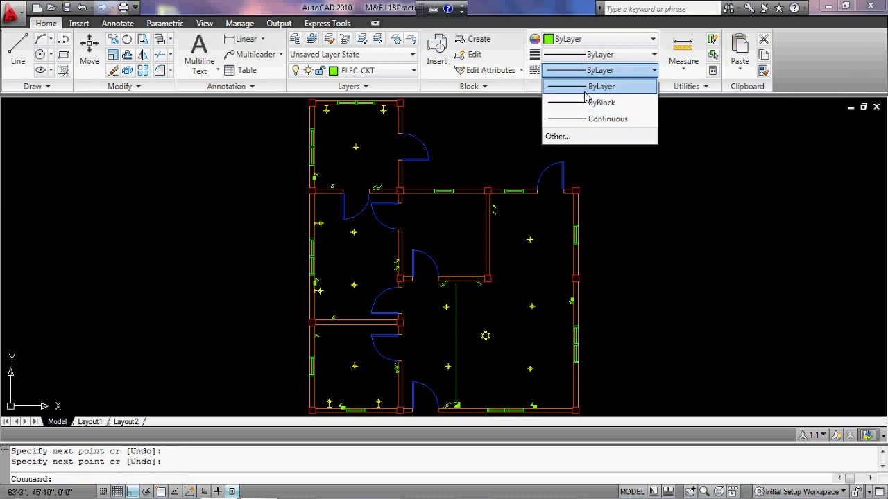
pyautogui.click(591, 139)
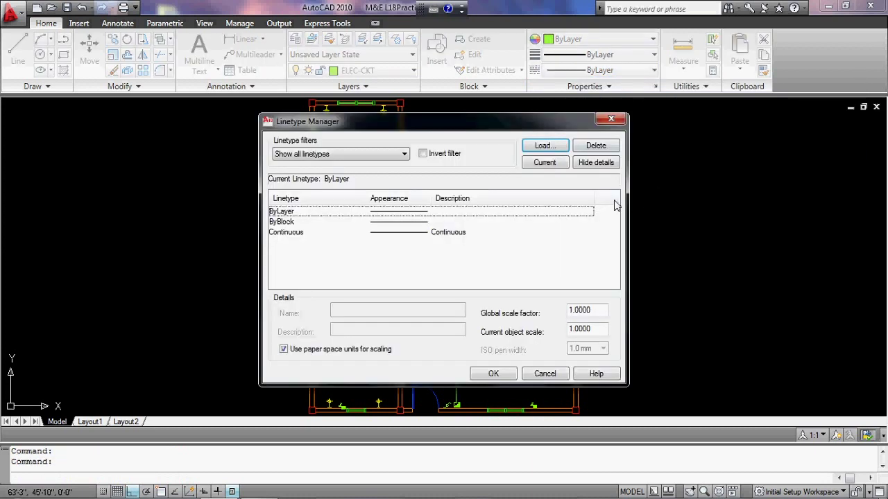
pyautogui.click(545, 146)
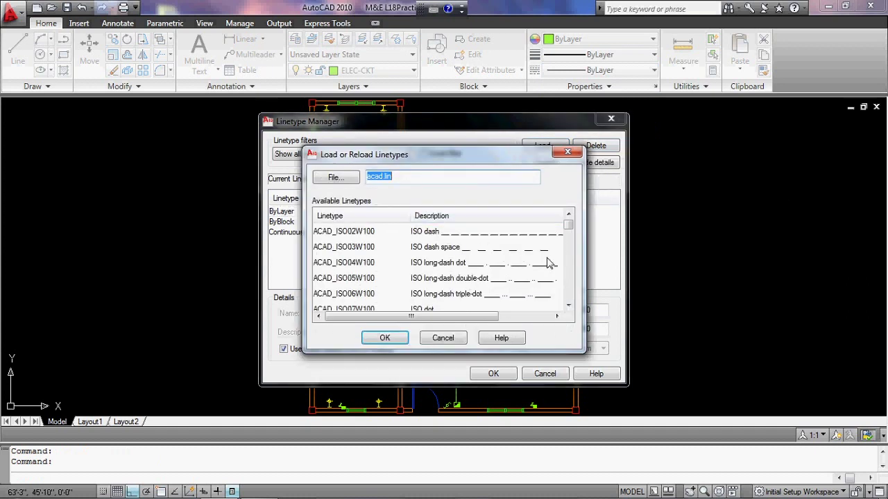
pyautogui.moveTo(568, 224); pyautogui.dragTo(568, 283)
pyautogui.click(447, 267)
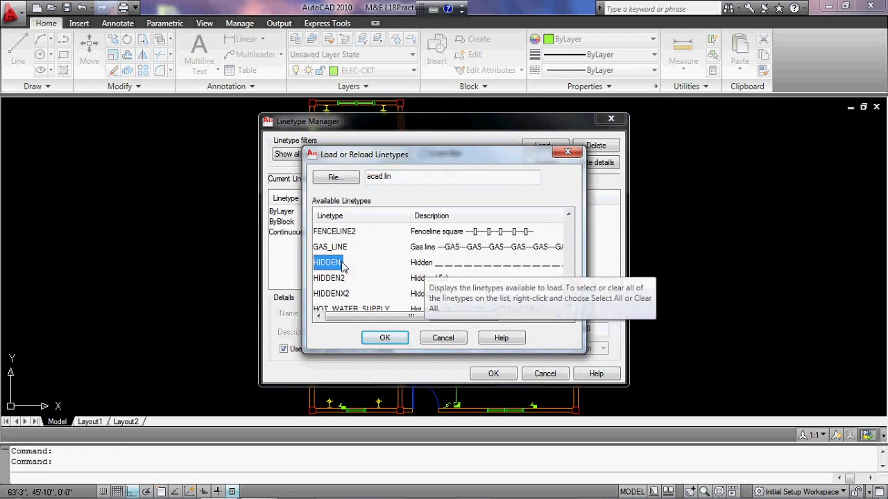
pyautogui.click(386, 338)
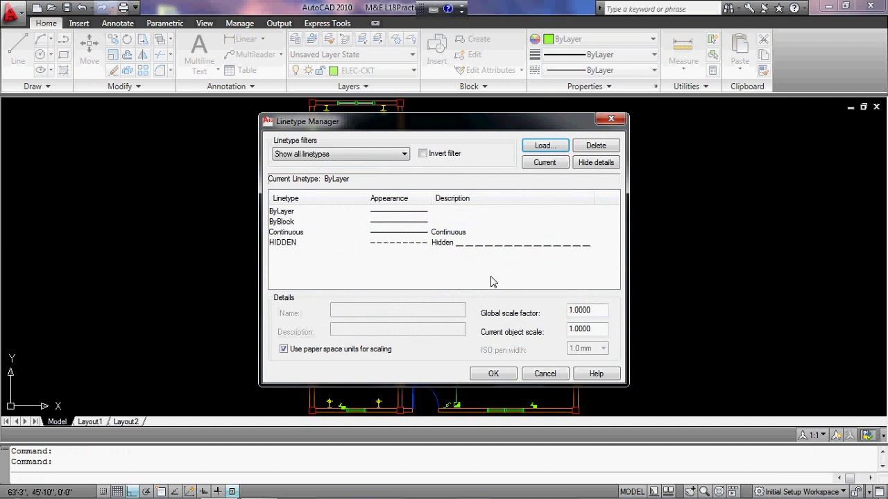
# - Set the global linetype scale factor to 25
pyautogui.click(447, 247)
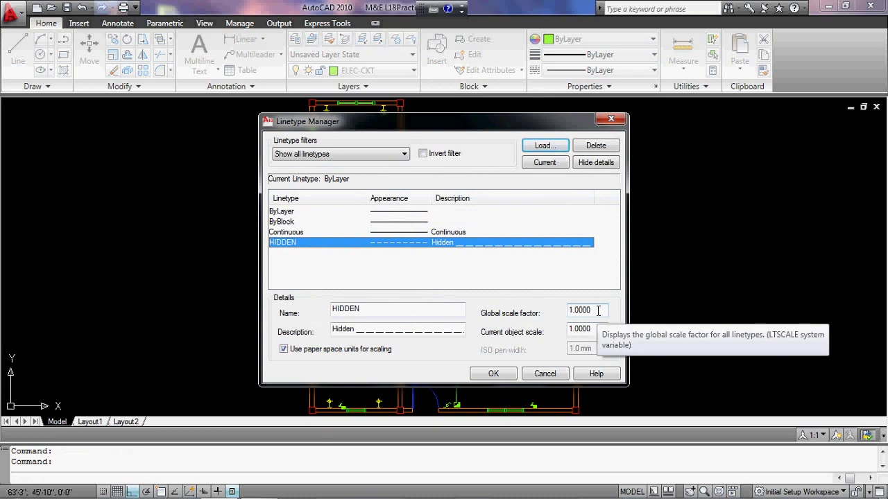
pyautogui.moveTo(598, 311); pyautogui.dragTo(548, 315)
pyautogui.write('25')
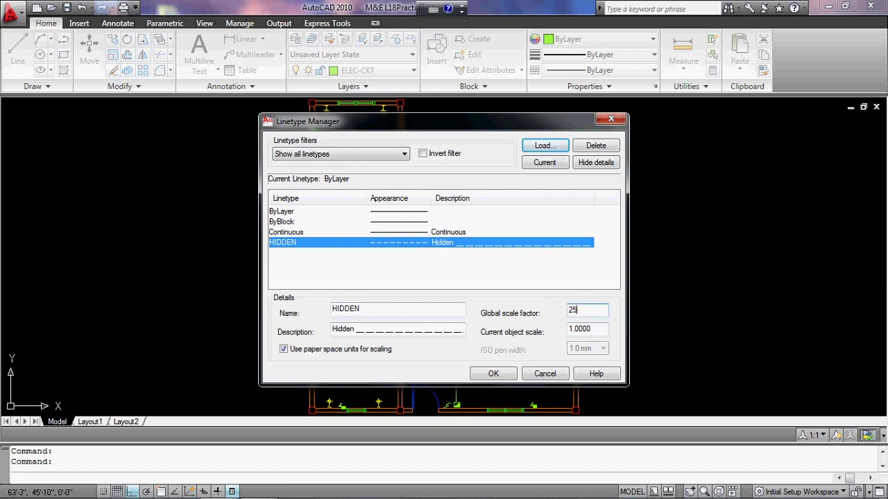
pyautogui.click(513, 374)
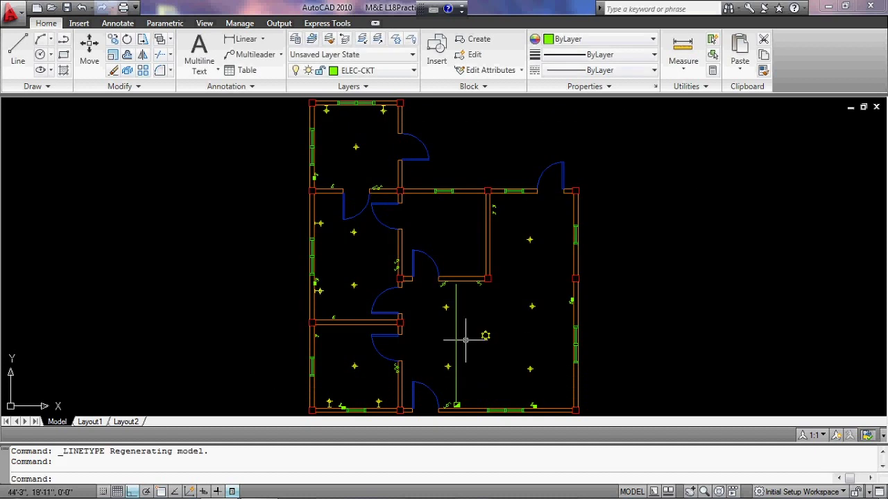
# - Change the vertical circuit line to HIDDEN and make HIDDEN the current linetype
pyautogui.click(455, 335)
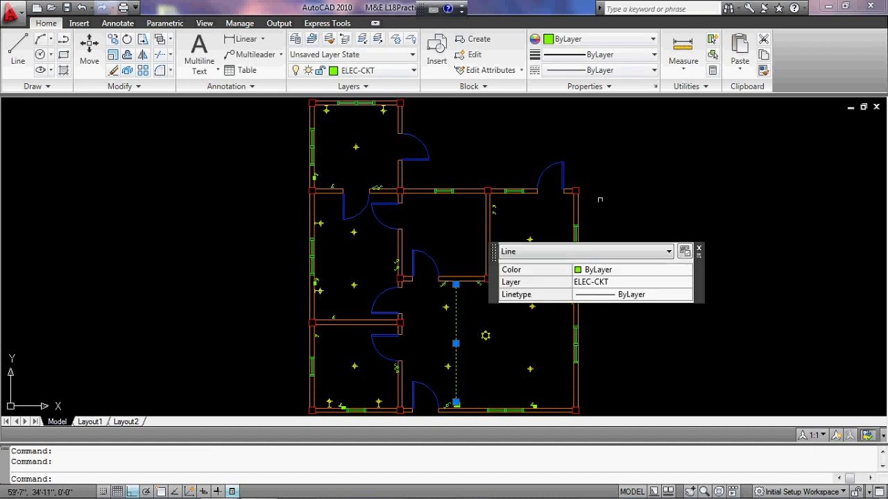
pyautogui.click(641, 72)
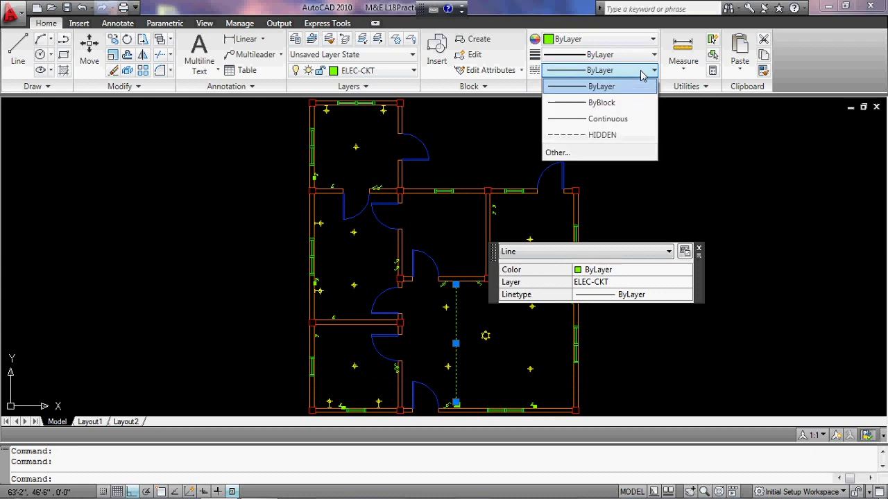
pyautogui.click(616, 136)
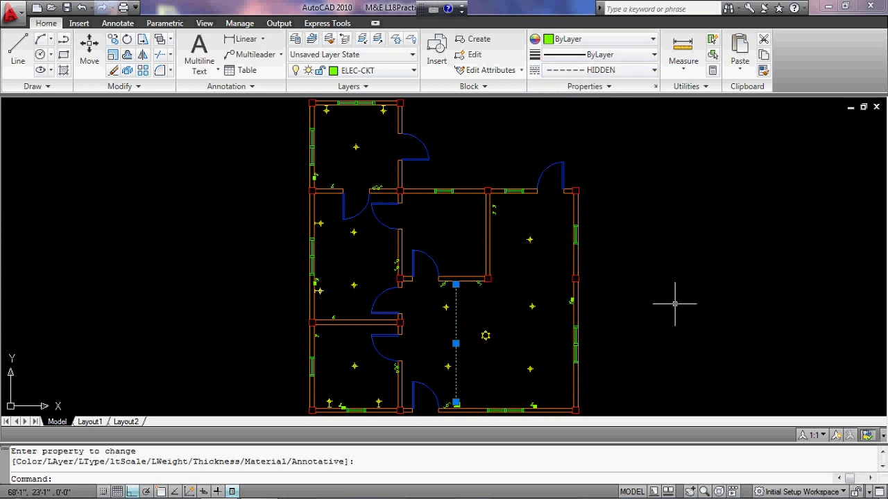
pyautogui.press('Escape')
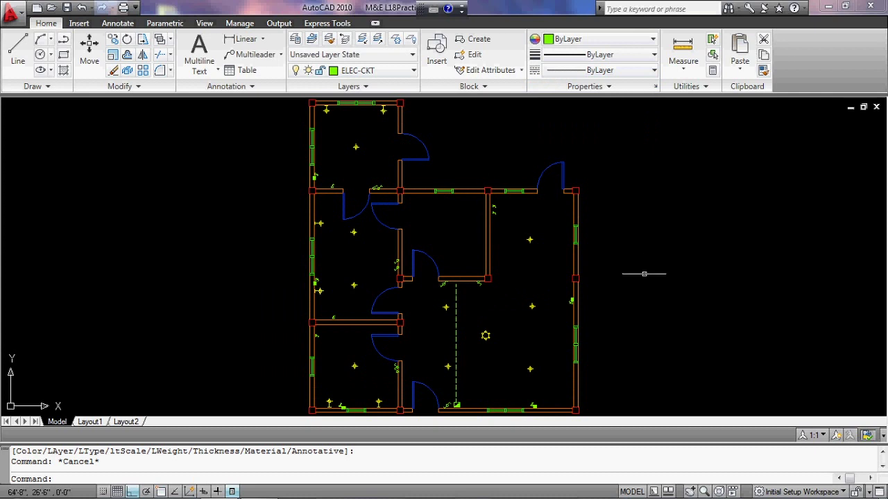
pyautogui.click(622, 70)
pyautogui.click(614, 135)
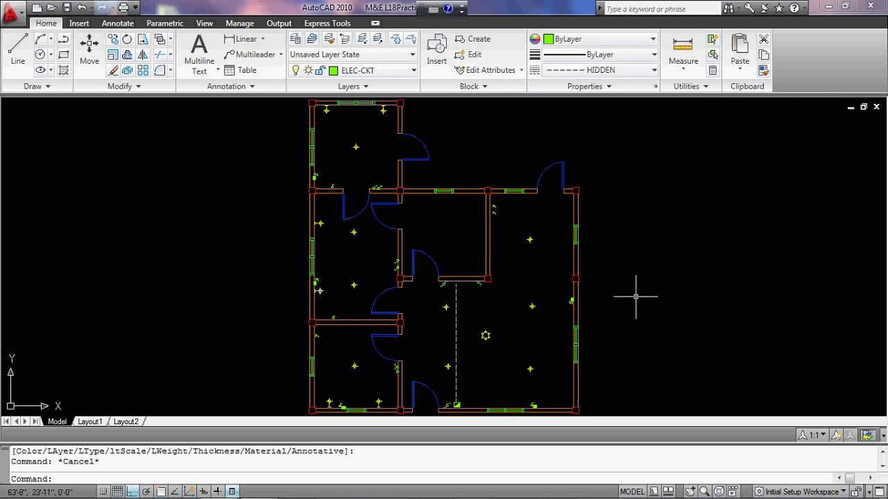
# - Draw a short dashed line along the upper wall from the top of the central run
pyautogui.write('l')
pyautogui.press('Return')
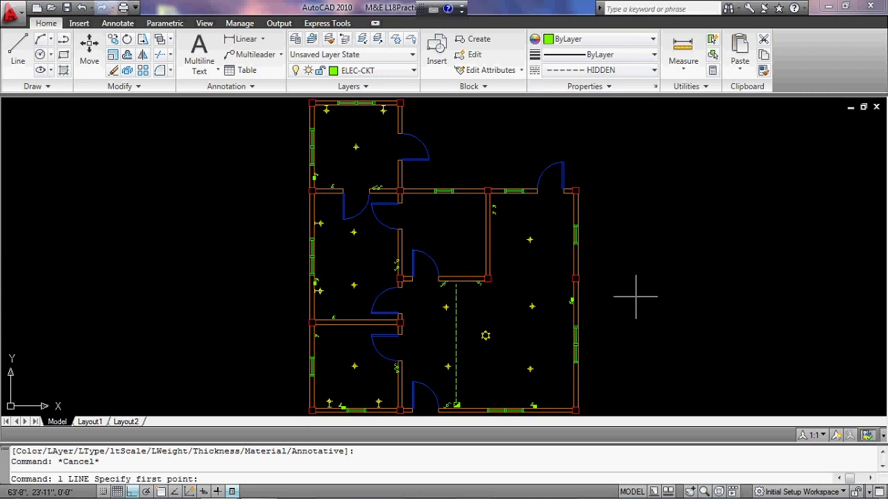
pyautogui.click(448, 284)
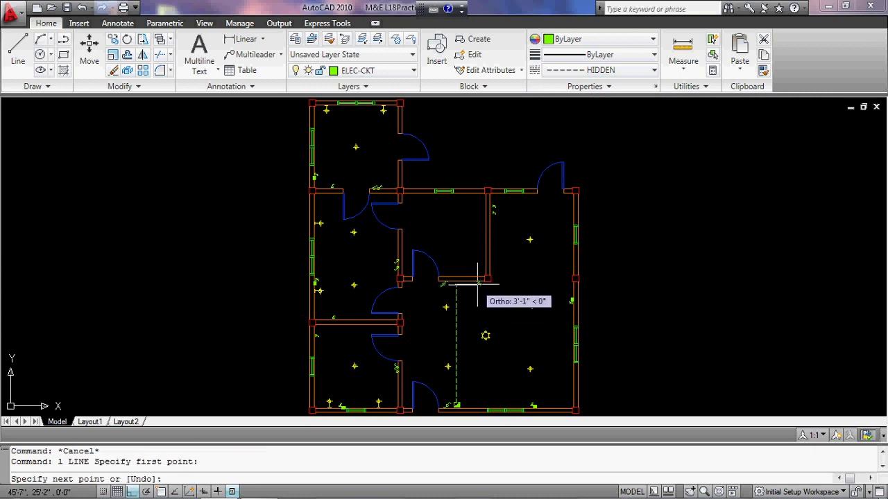
pyautogui.click(478, 284)
pyautogui.press('Return')
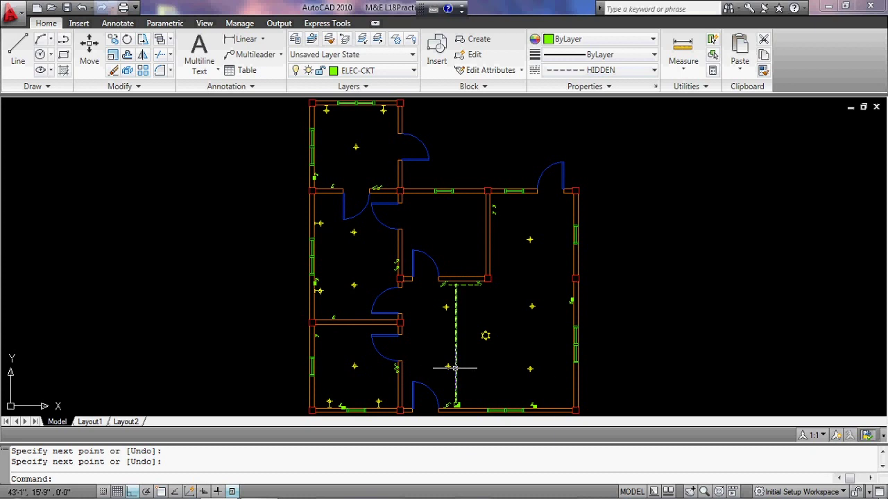
# - Draw a dashed line from the central run left to the lower-left room's wall
pyautogui.write('l')
pyautogui.press('Return')
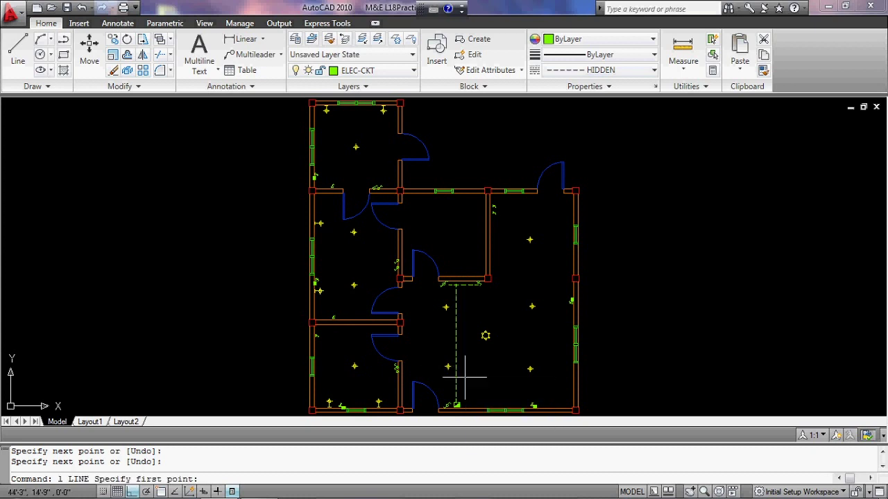
pyautogui.click(456, 370)
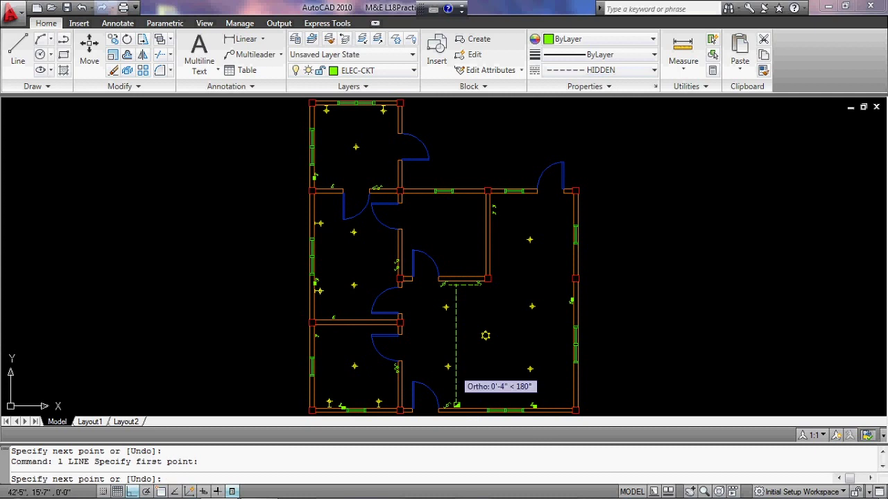
pyautogui.click(393, 369)
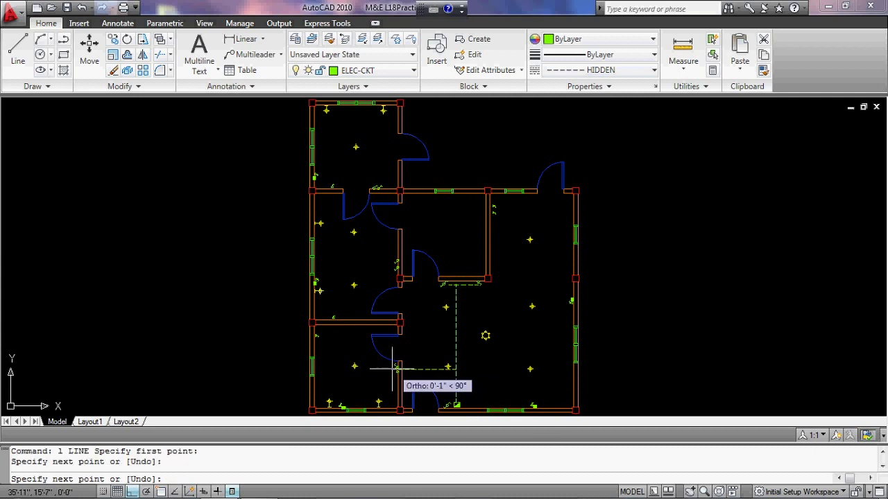
pyautogui.press('Return')
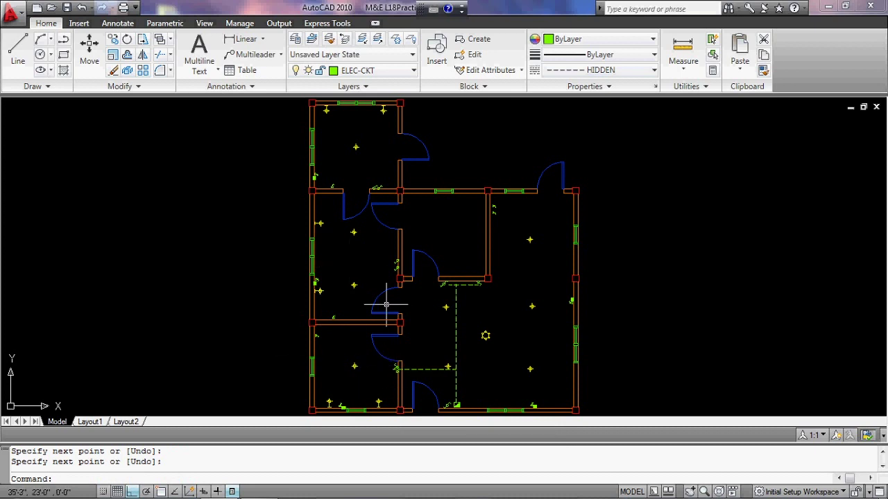
# - Run a dashed line from the lower branch up the left corridor to the top wall
pyautogui.write('l')
pyautogui.press('Return')
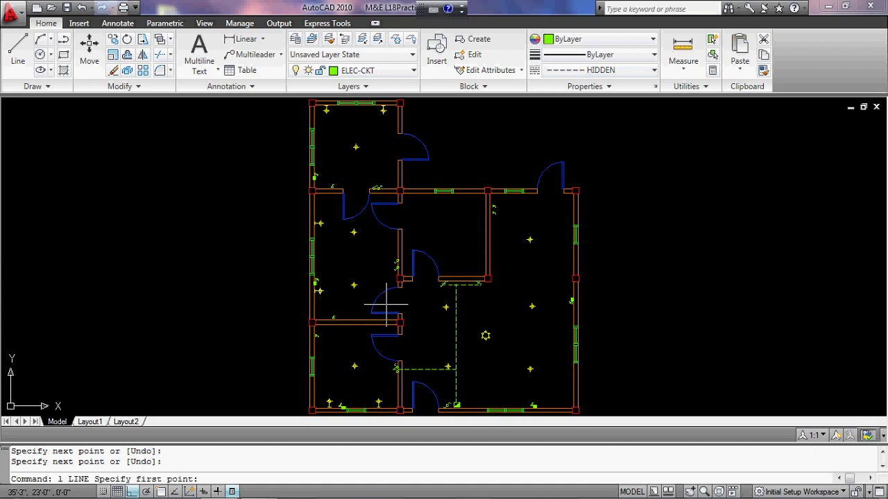
pyautogui.click(394, 368)
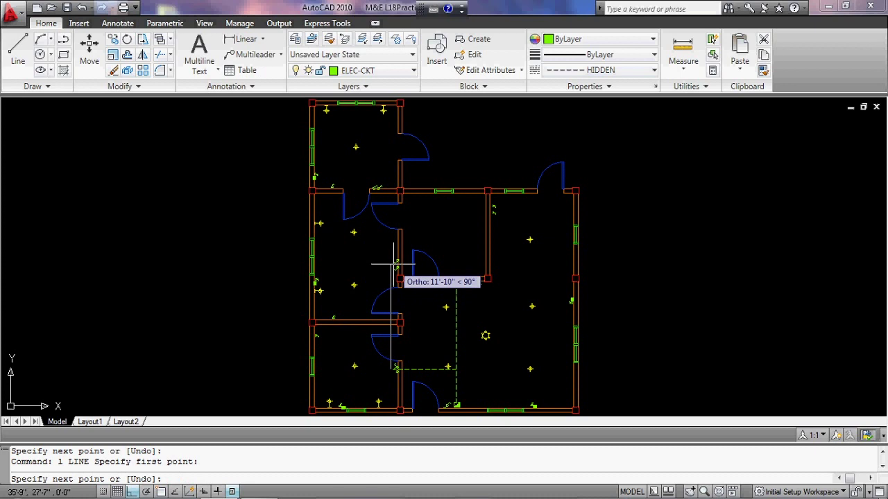
pyautogui.click(390, 187)
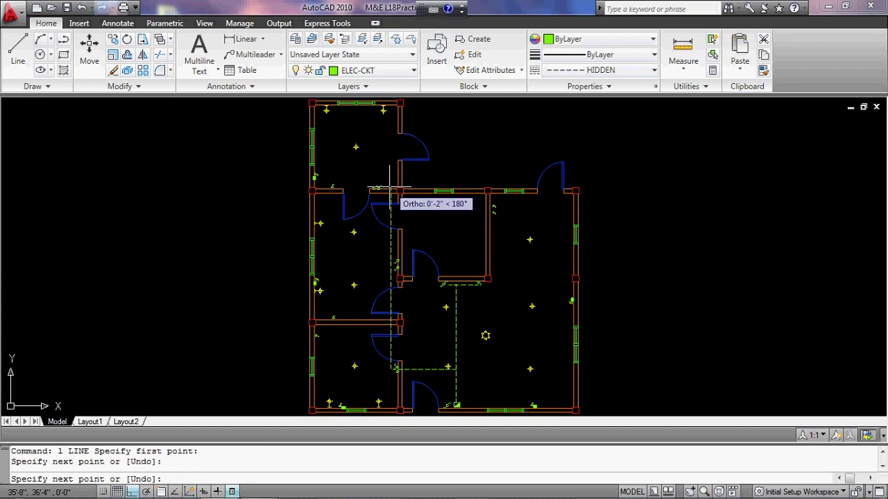
pyautogui.press('Return')
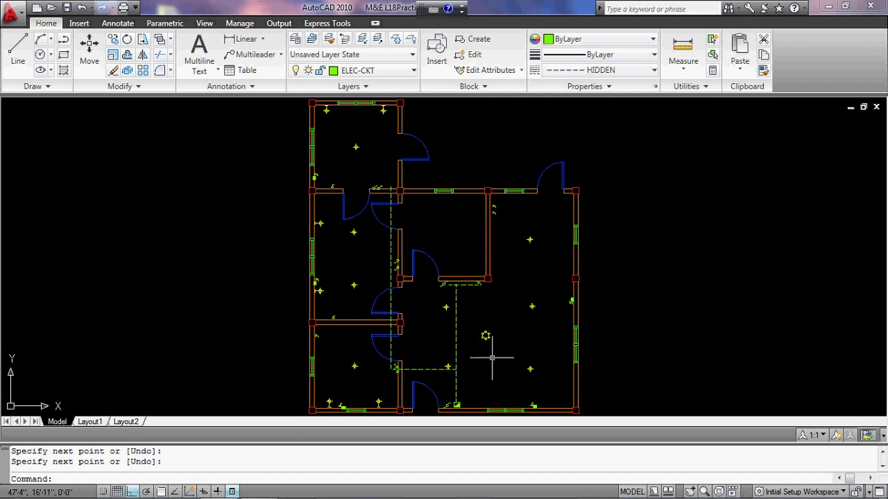
# - Branch dashed lines from the central run right to the two lower-right room lights
pyautogui.write('l')
pyautogui.press('Return')
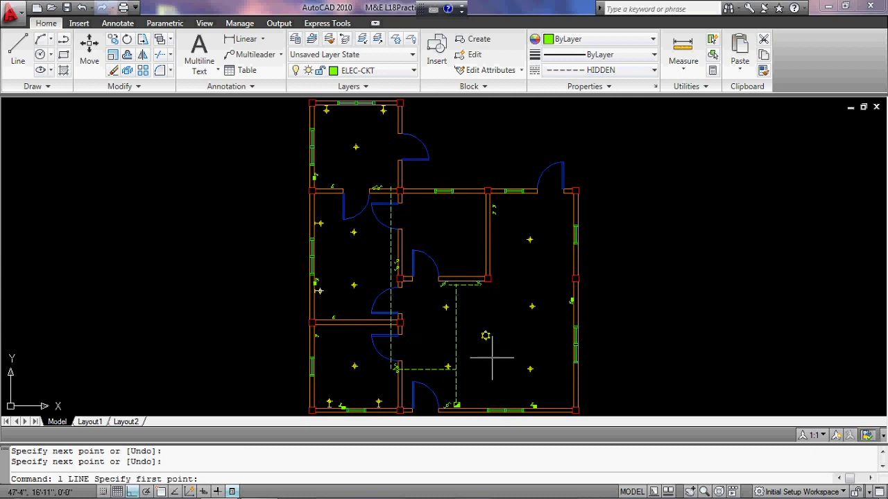
pyautogui.click(447, 307)
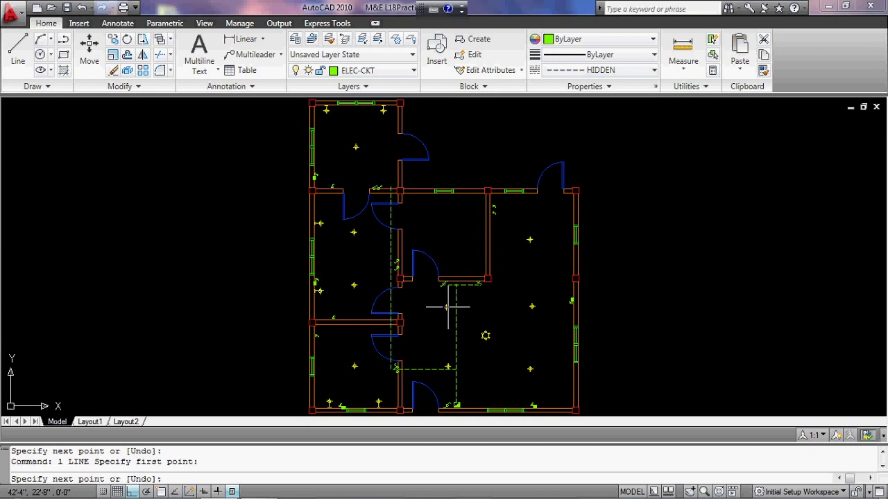
pyautogui.click(530, 306)
pyautogui.press('Return')
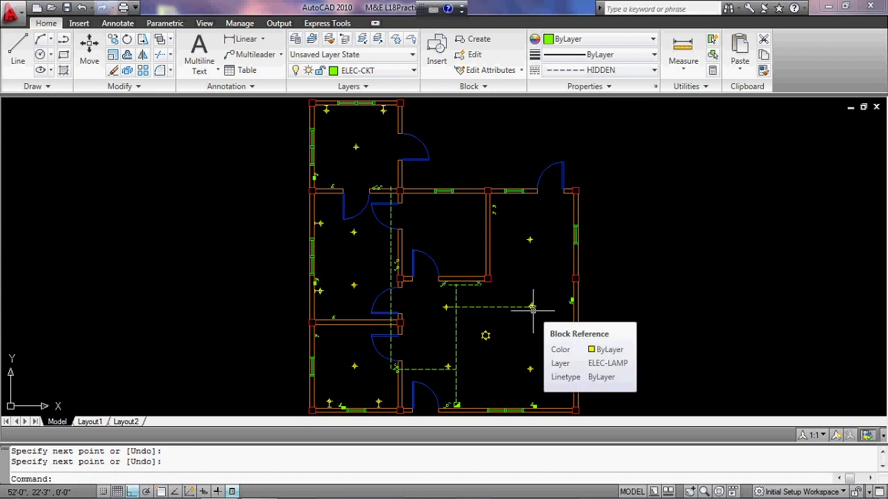
pyautogui.write('l')
pyautogui.press('Return')
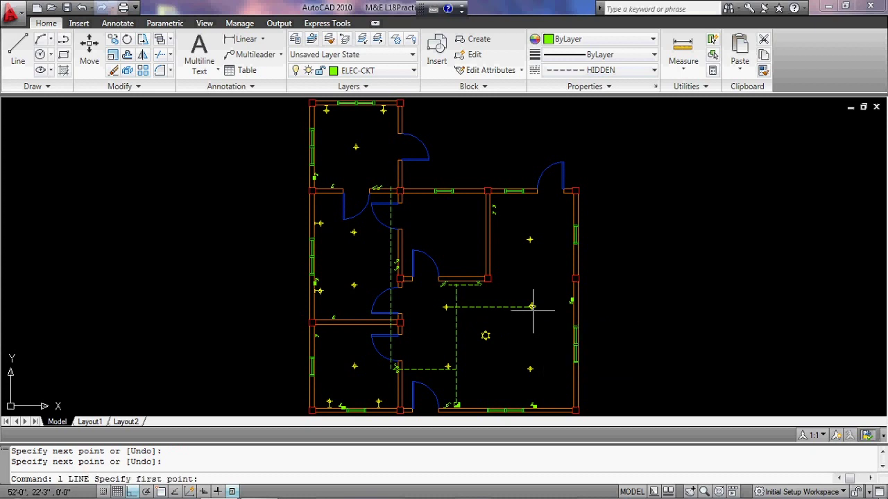
pyautogui.click(455, 368)
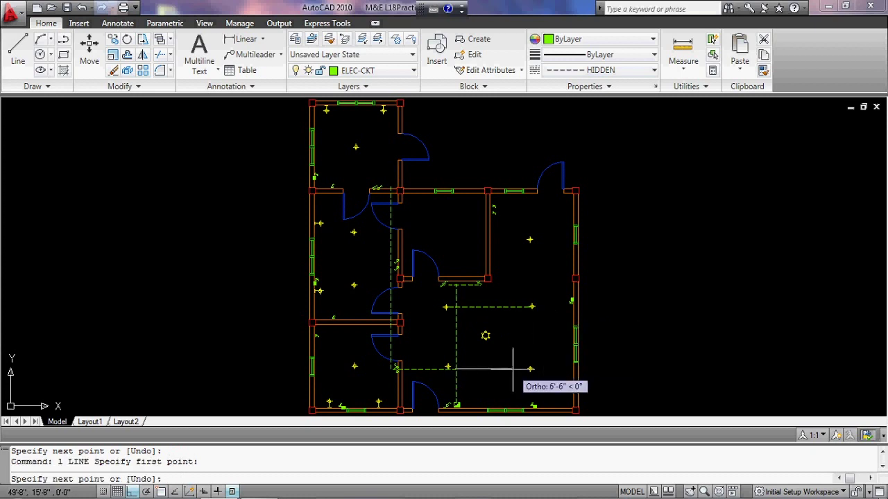
pyautogui.click(529, 368)
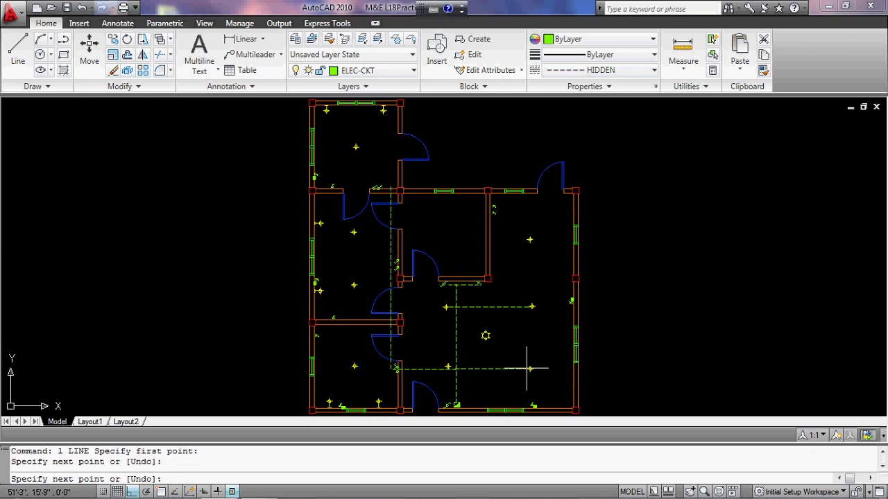
pyautogui.press('Return')
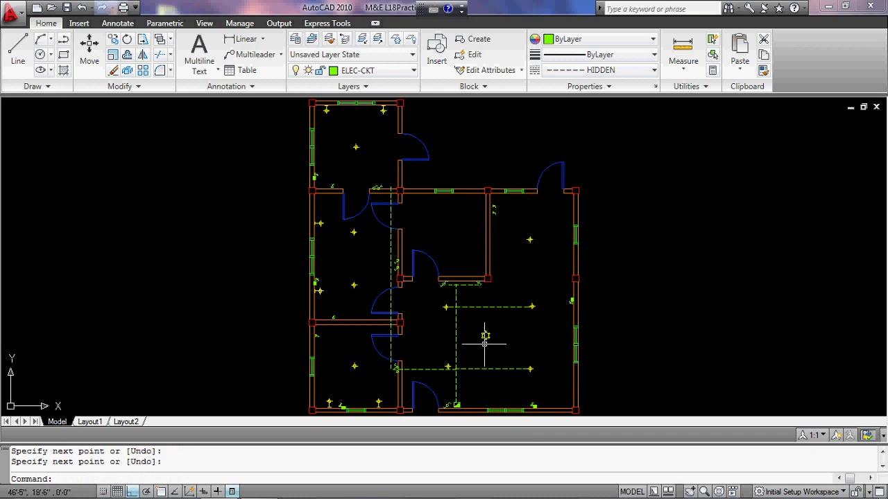
# - Connect the round ceiling fan to the central run with a short dashed branch
pyautogui.press('Return')
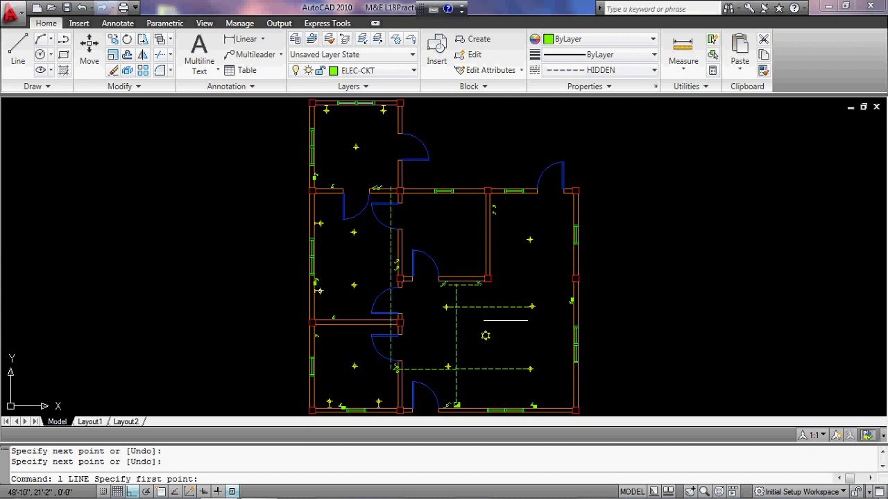
pyautogui.click(455, 336)
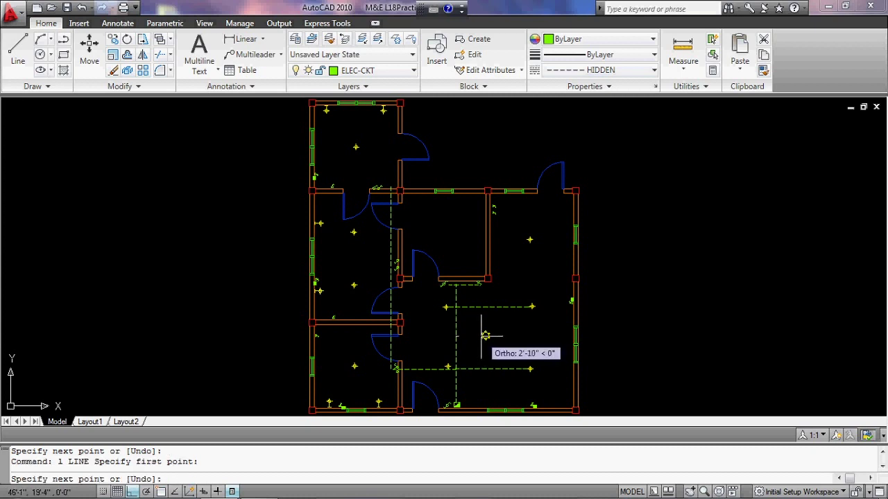
pyautogui.click(485, 336)
pyautogui.press('Return')
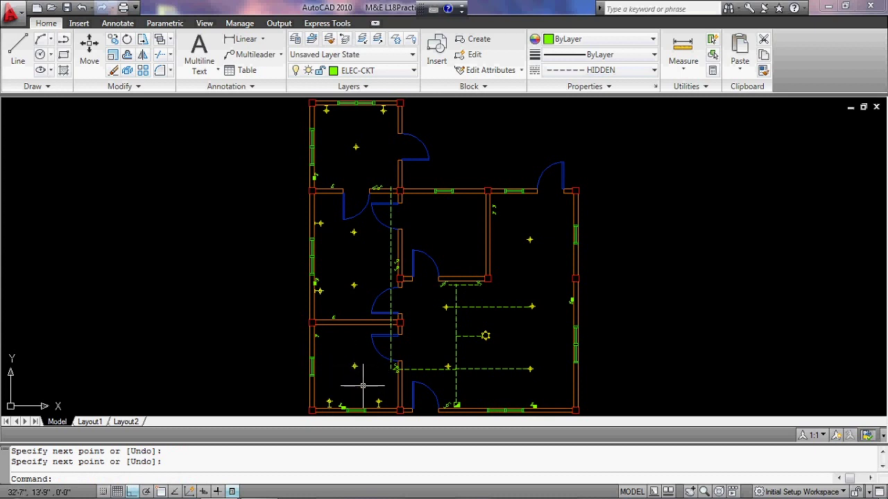
# - Branch a dashed line from the left vertical run to the lower-left room's fixture
pyautogui.press('Return')
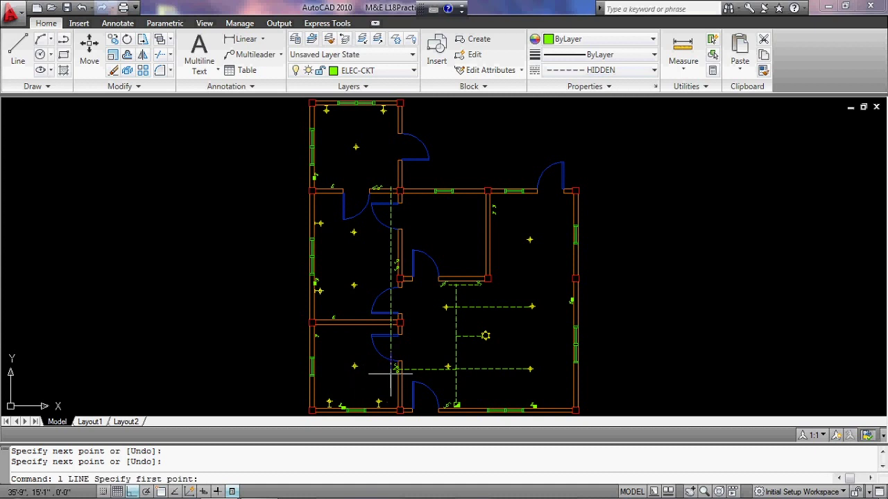
pyautogui.click(391, 370)
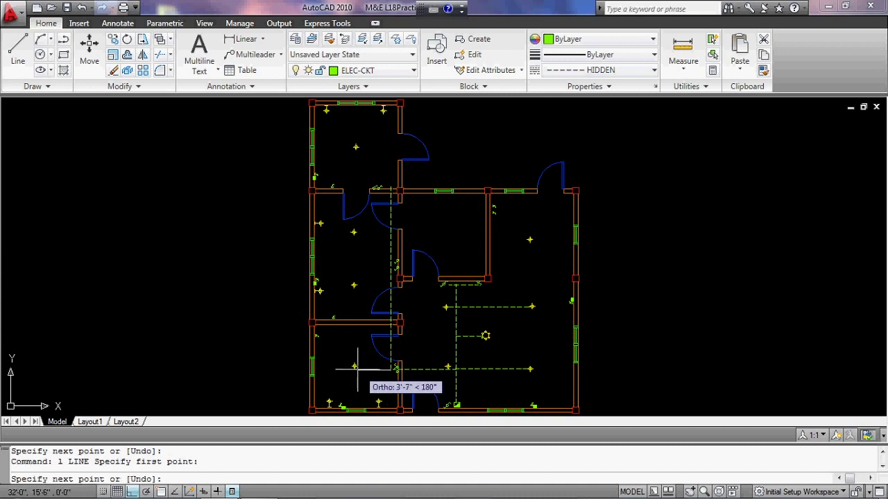
pyautogui.click(355, 368)
pyautogui.press('Return')
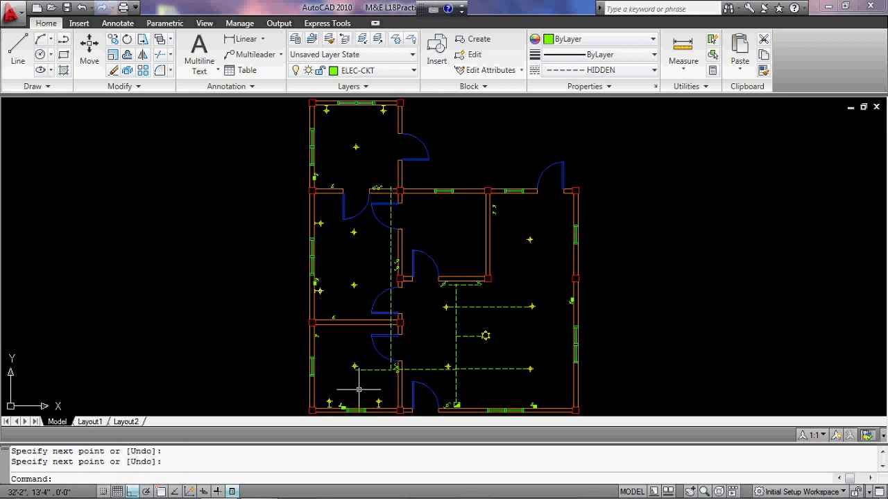
# - Draw an L-shaped dashed line from that branch down and left to the bottom-left fixture
pyautogui.press('Return')
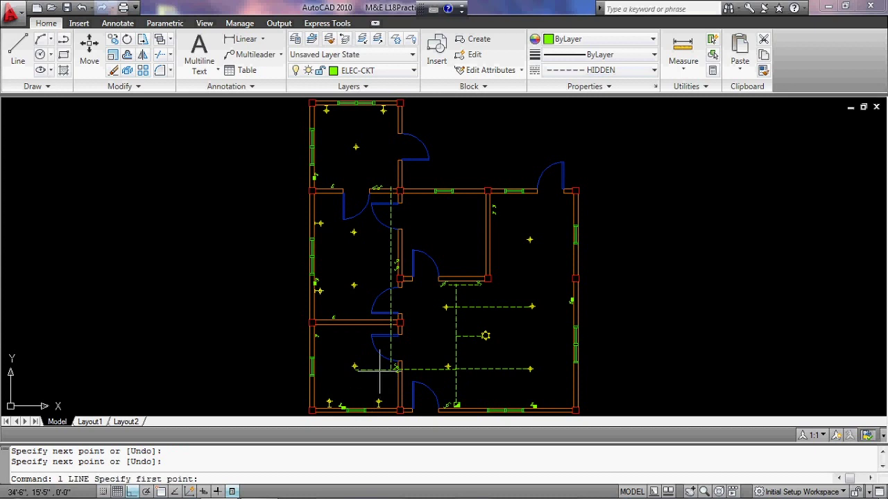
pyautogui.click(379, 370)
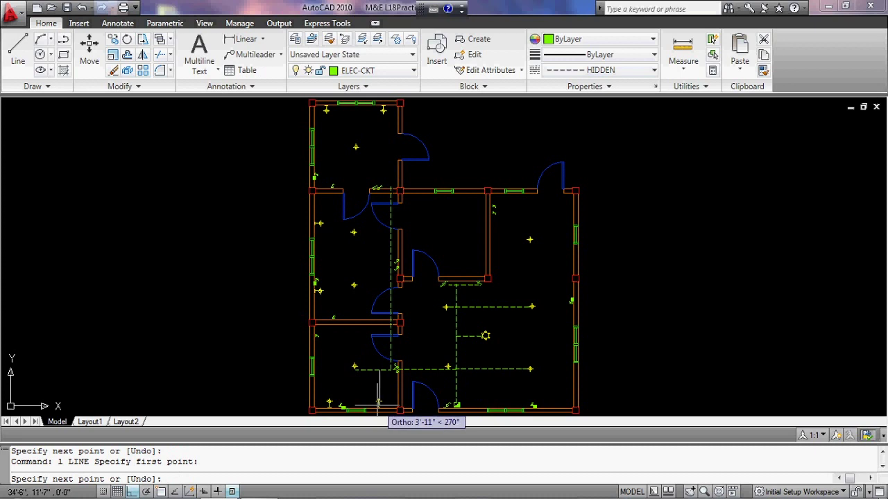
pyautogui.click(379, 405)
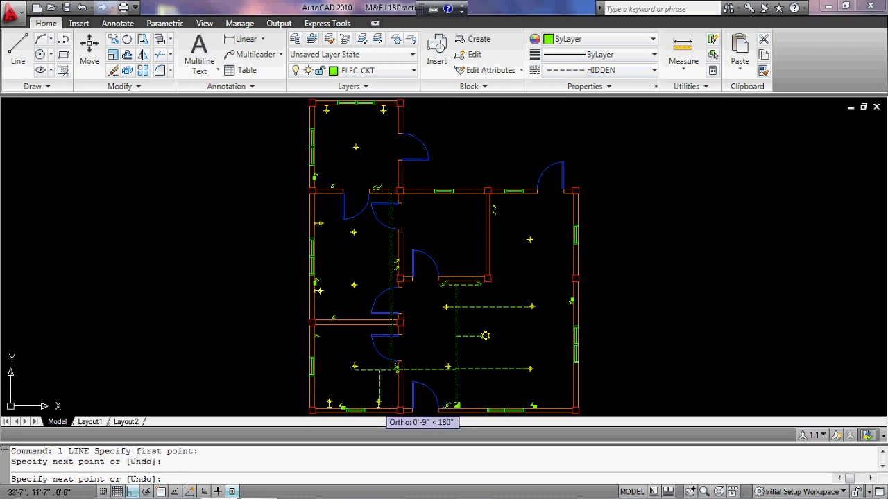
pyautogui.click(330, 405)
pyautogui.press('Return')
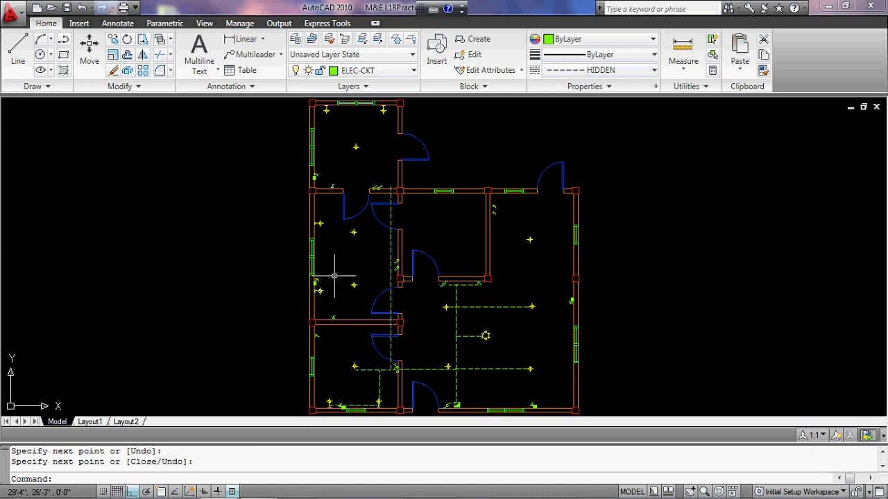
# - Run a horizontal dashed branch from the left vertical run to the middle-left room's left wall
pyautogui.press('Return')
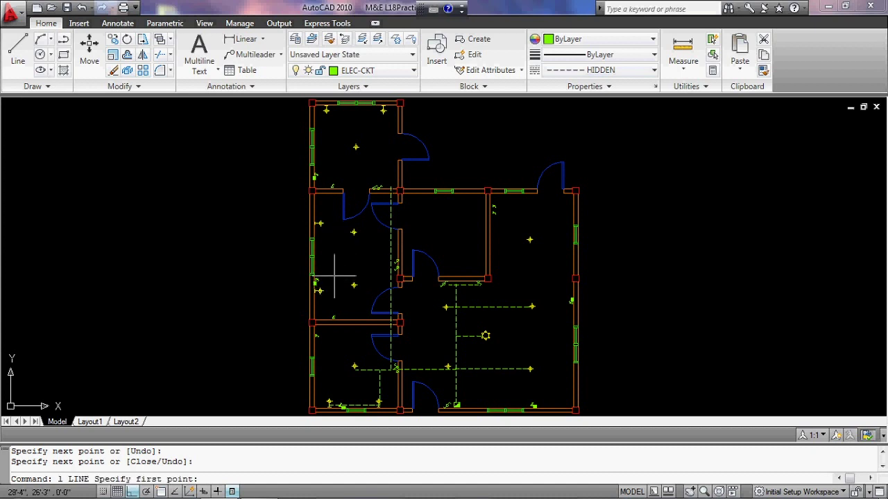
pyautogui.click(393, 266)
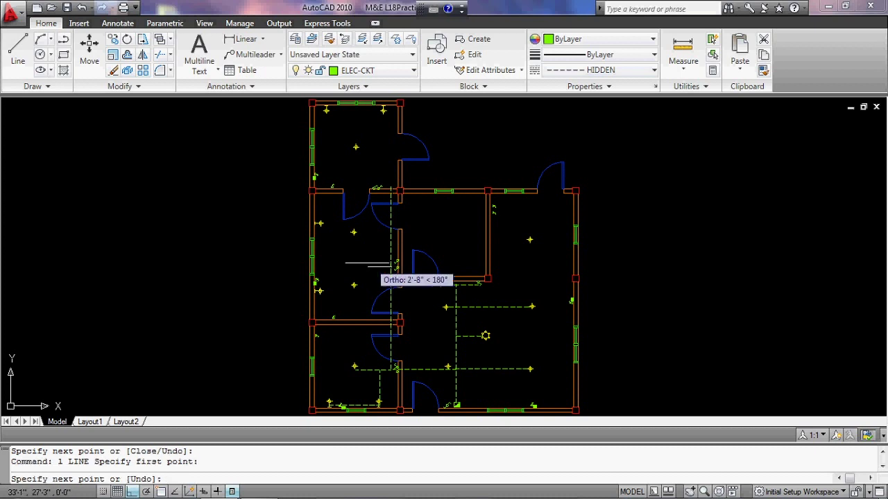
pyautogui.click(316, 266)
pyautogui.press('Return')
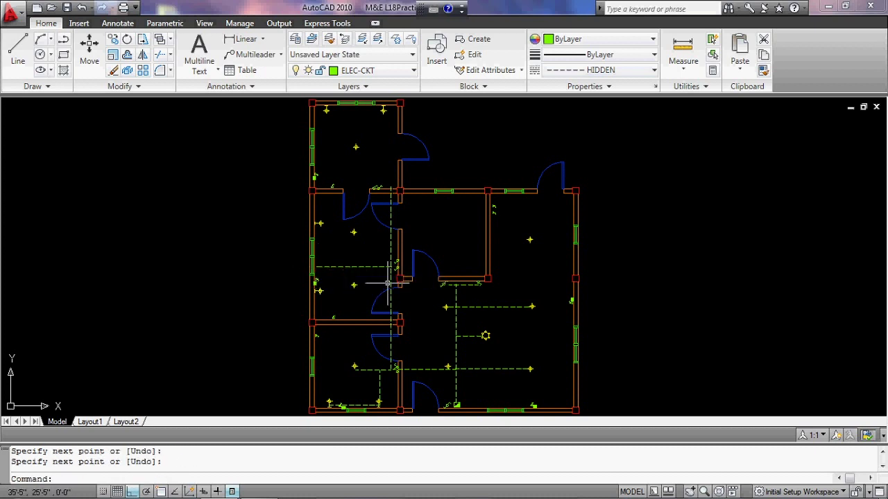
# - Drop dashed lines from the two upper fixtures down to the fixtures below them
pyautogui.write('l')
pyautogui.press('Return')
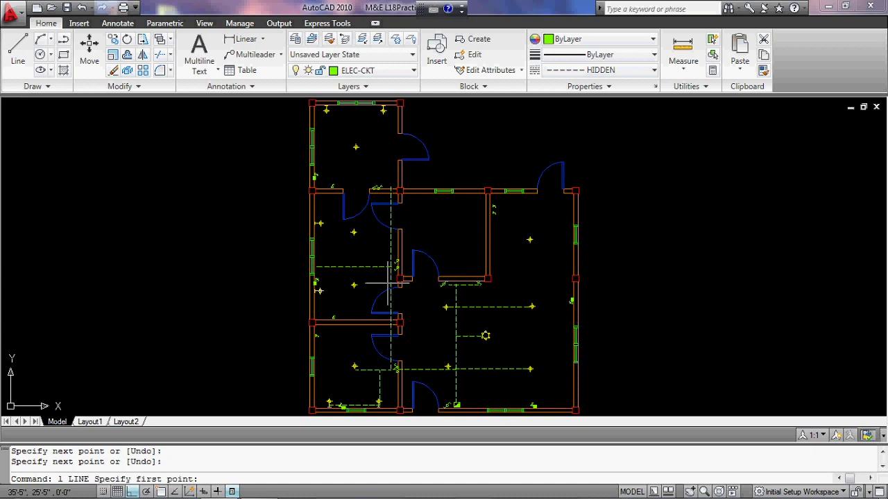
pyautogui.click(353, 231)
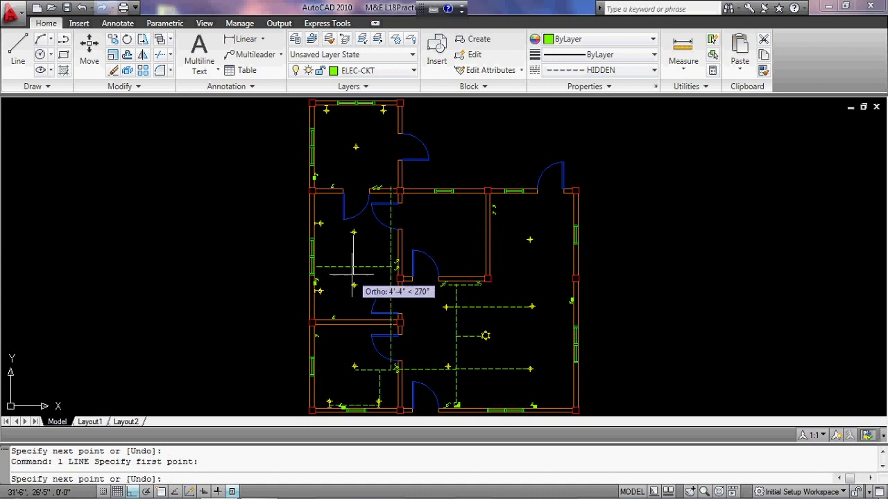
pyautogui.click(354, 285)
pyautogui.press('Return')
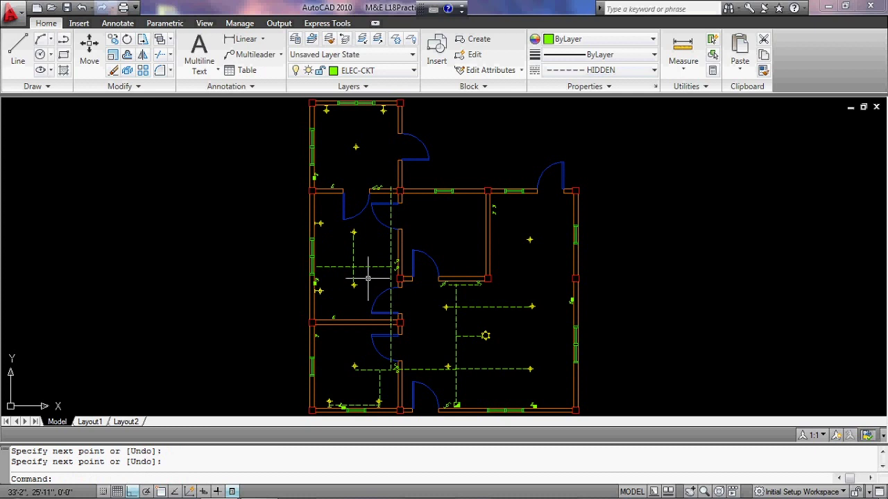
pyautogui.write('l')
pyautogui.press('Return')
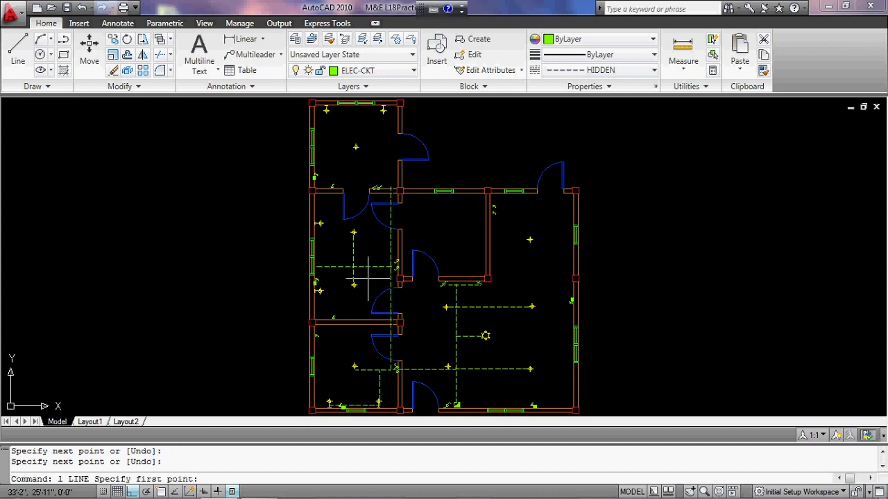
pyautogui.click(318, 224)
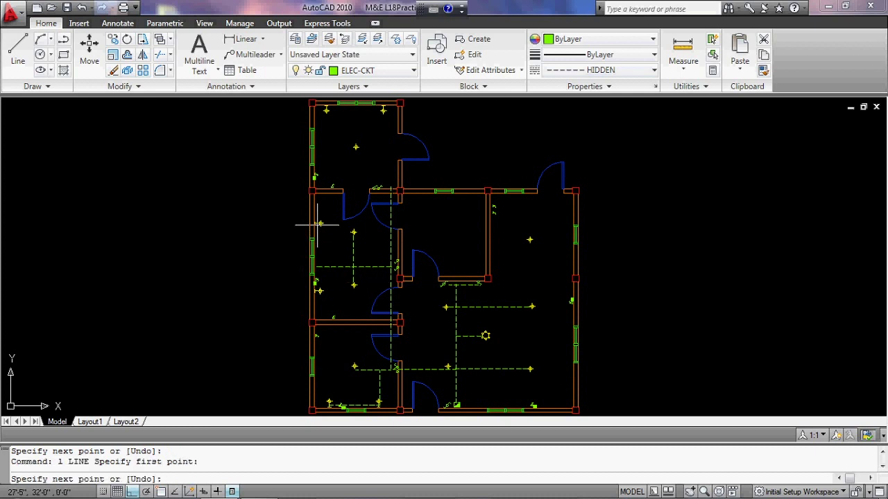
pyautogui.click(318, 290)
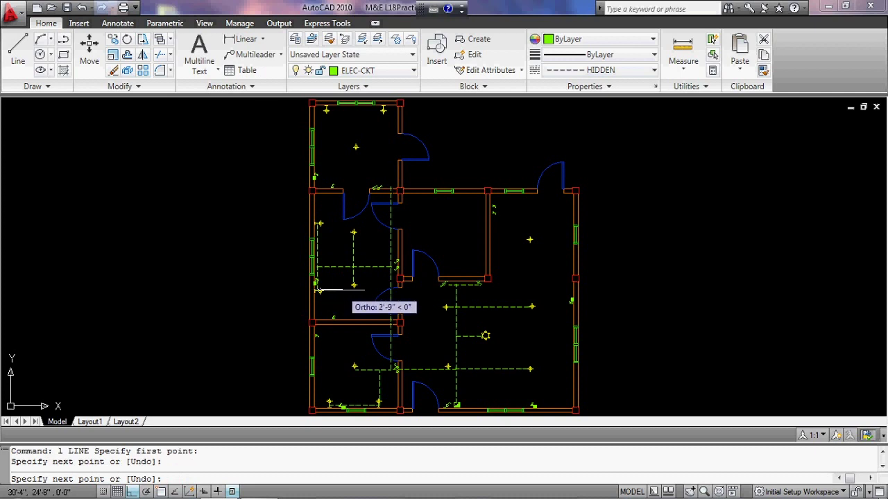
pyautogui.press('Return')
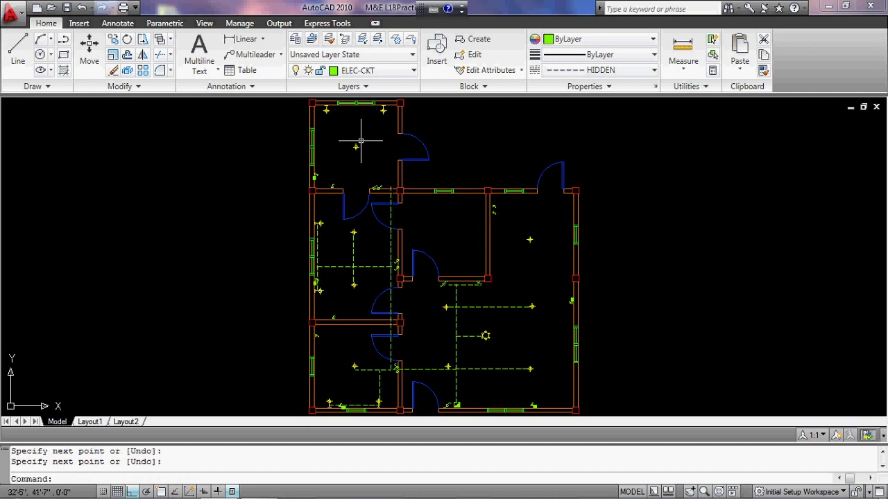
# - Run a dashed line from the doorway up to the top wall and left to the top-left fixture
pyautogui.write('l')
pyautogui.press('Return')
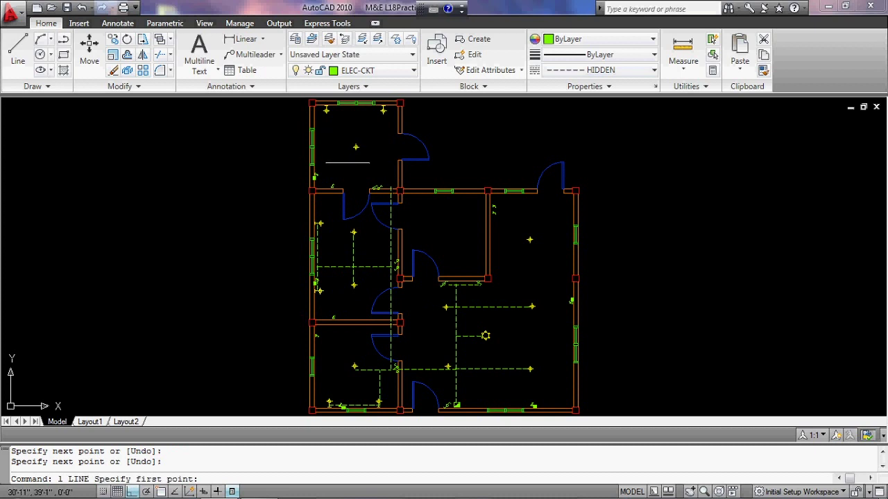
pyautogui.click(392, 187)
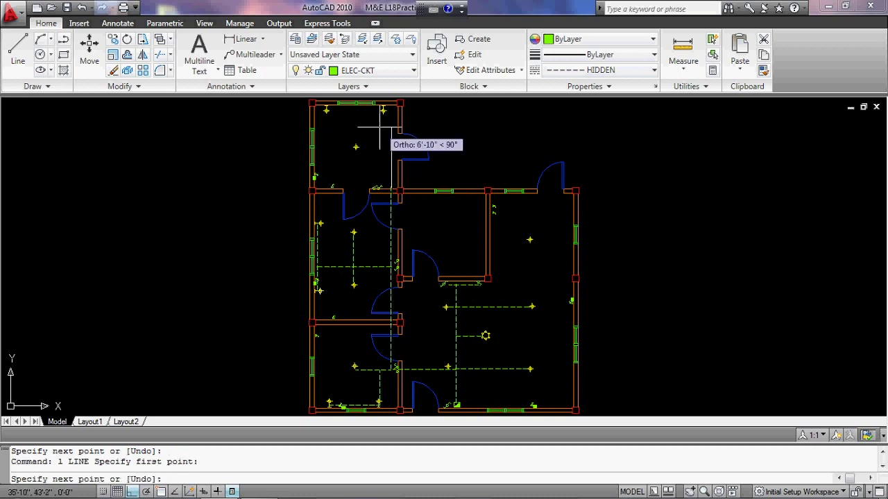
pyautogui.click(392, 109)
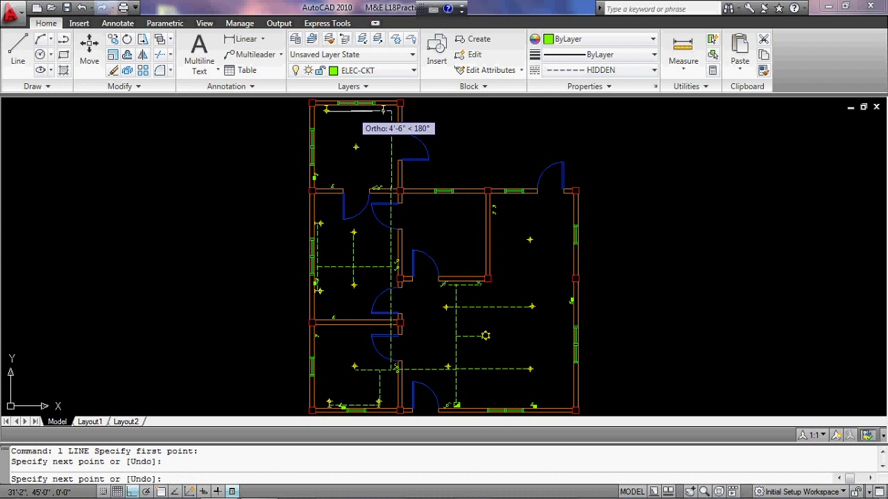
pyautogui.click(331, 109)
pyautogui.press('Return')
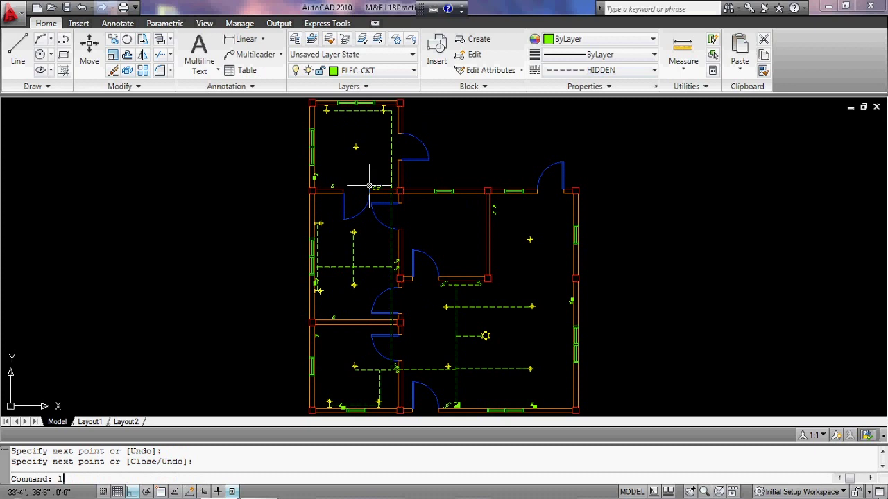
# - Connect the other top-left room fixture across to the vertical circuit run
pyautogui.write('l')
pyautogui.press('Return')
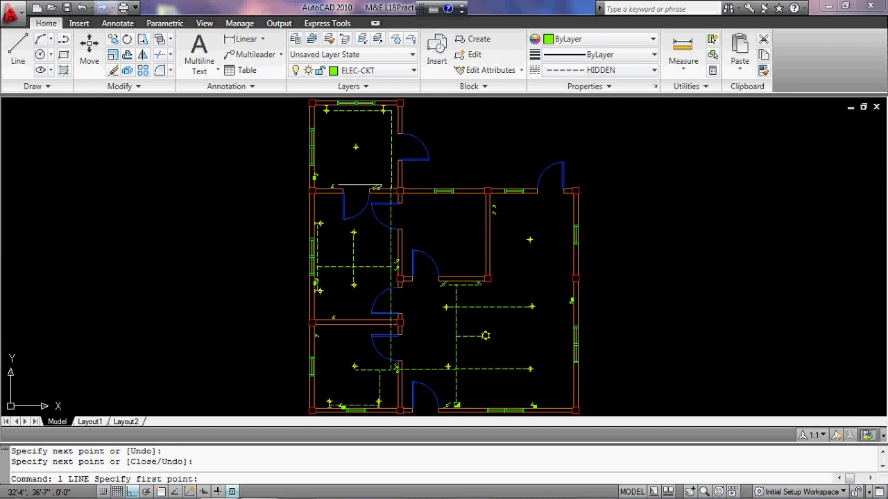
pyautogui.click(356, 146)
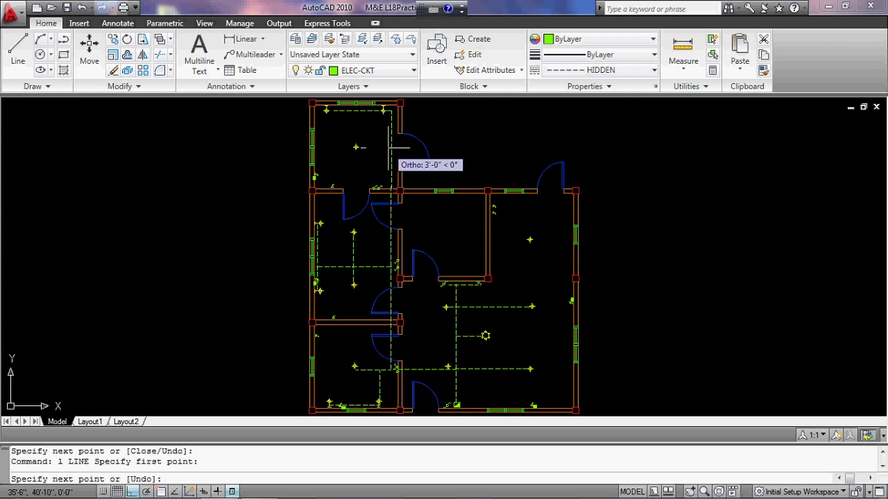
pyautogui.click(393, 147)
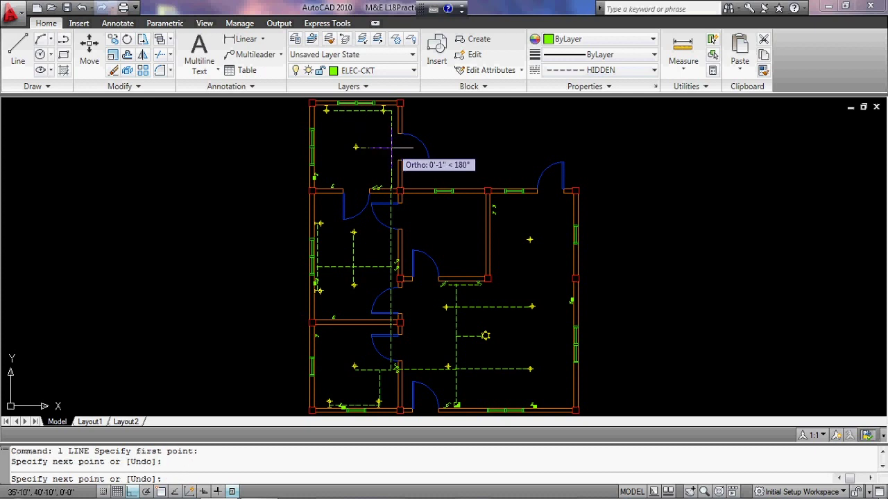
pyautogui.press('Return')
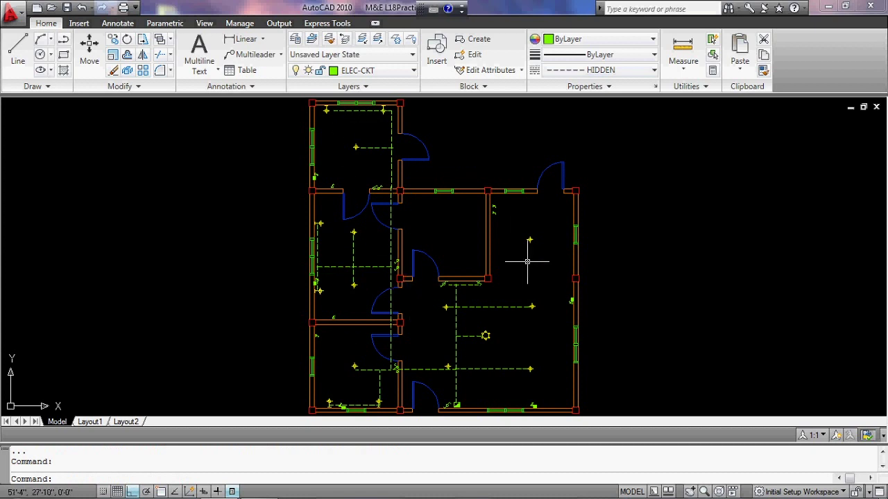
pyautogui.press('Return')
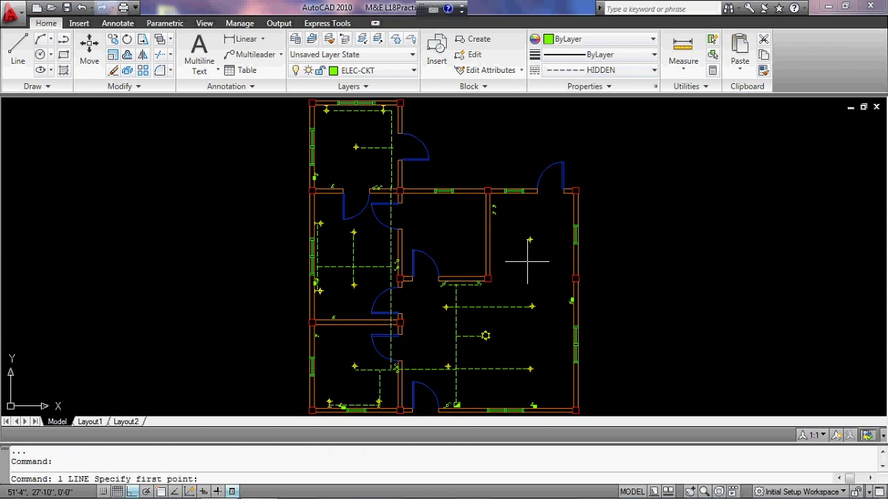
# - Draw an L-shaped dashed line from the inner wall end right, then up to the large room's fixture
pyautogui.click(482, 284)
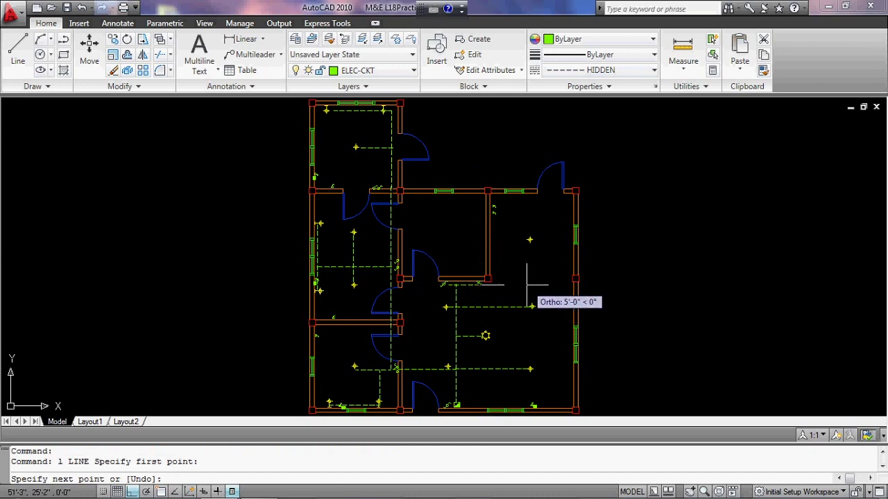
pyautogui.click(530, 284)
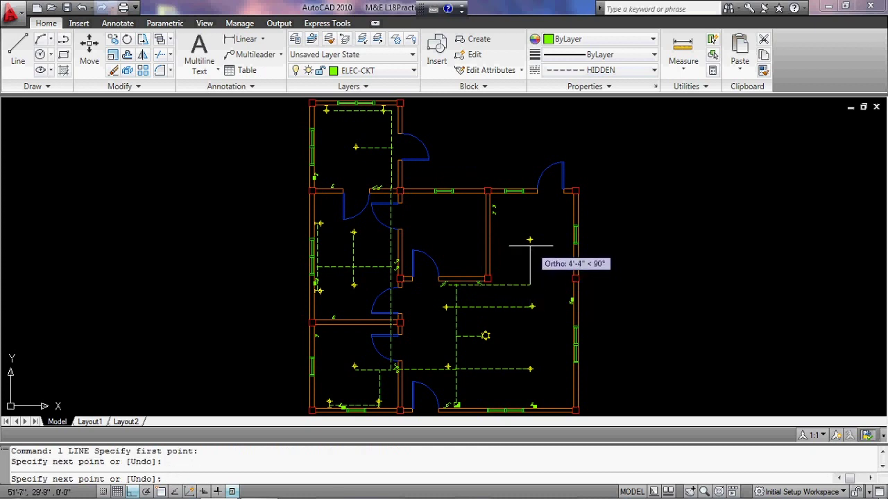
pyautogui.click(530, 244)
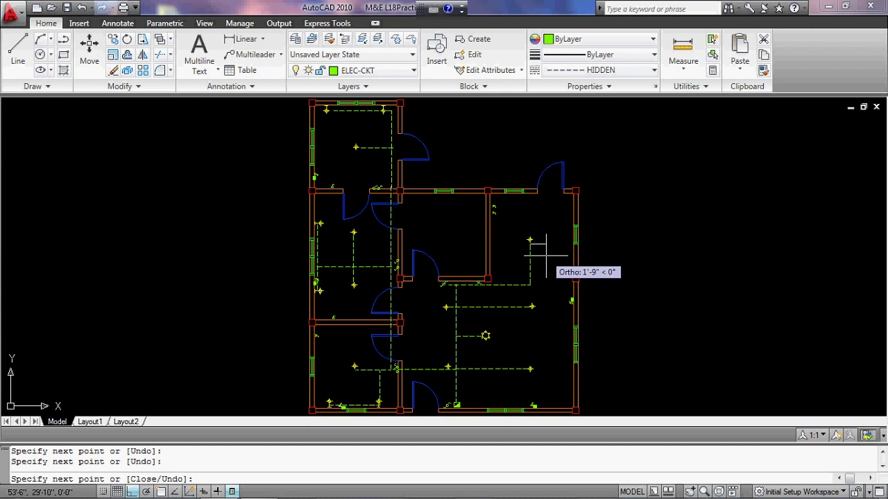
pyautogui.press('Return')
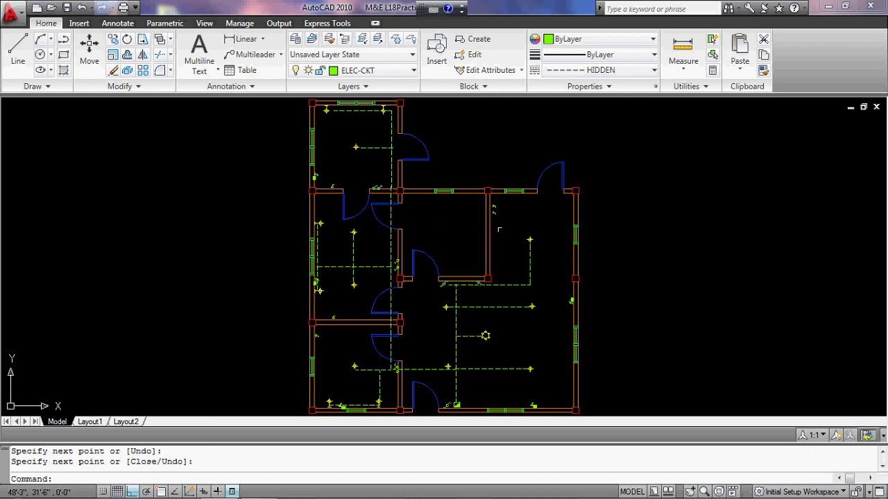
# - Draw a circuit line from the hall's bottom wall up into the upper room, then across to the wall
pyautogui.write('l')
pyautogui.press('Return')
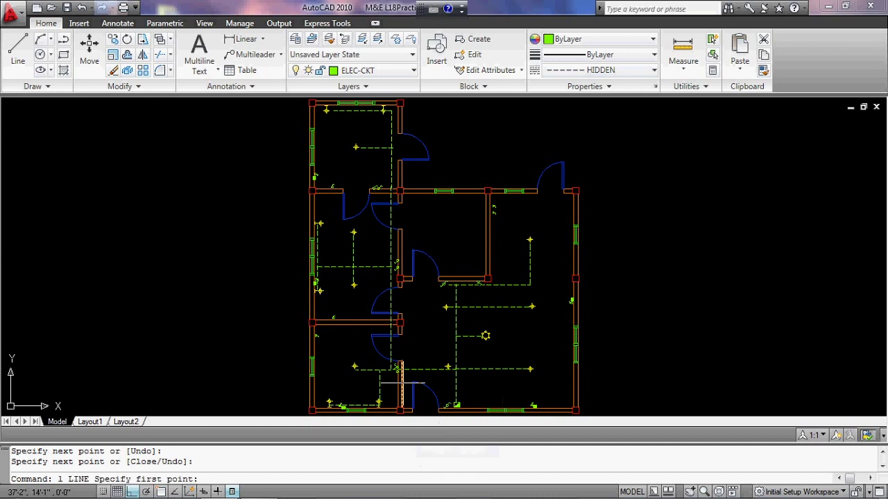
pyautogui.click(454, 405)
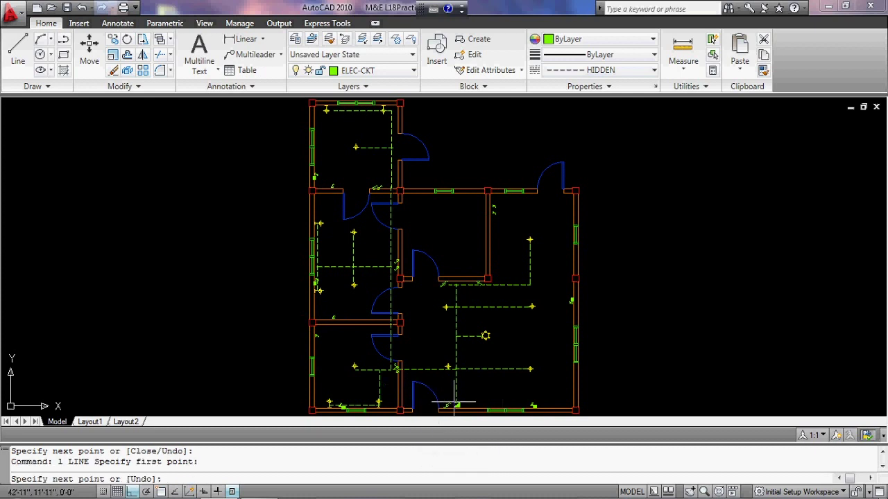
pyautogui.click(454, 210)
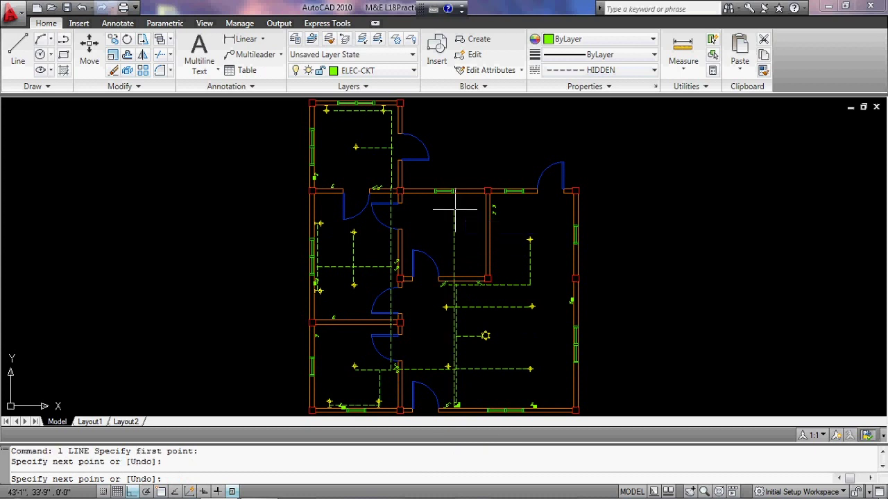
pyautogui.click(492, 211)
pyautogui.press('Return')
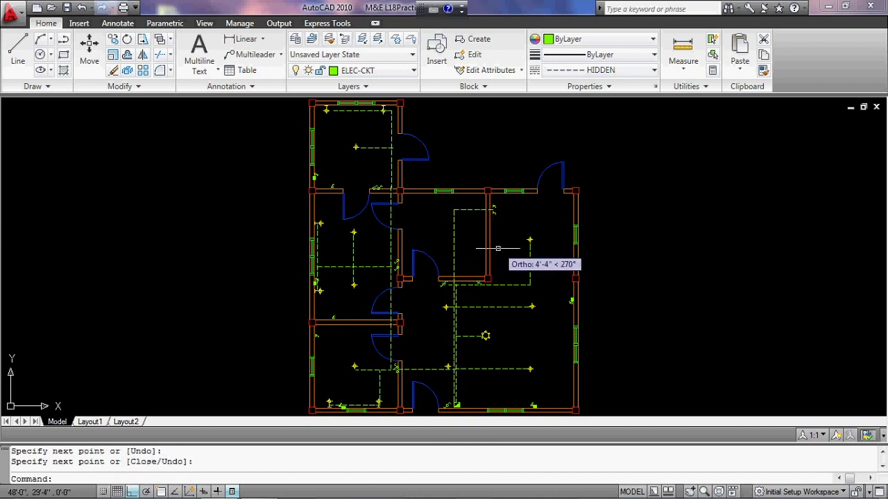
# - Run a horizontal circuit line from the lower-left room's left wall to the circuit, then a vertical one to the top wall
pyautogui.press('Return')
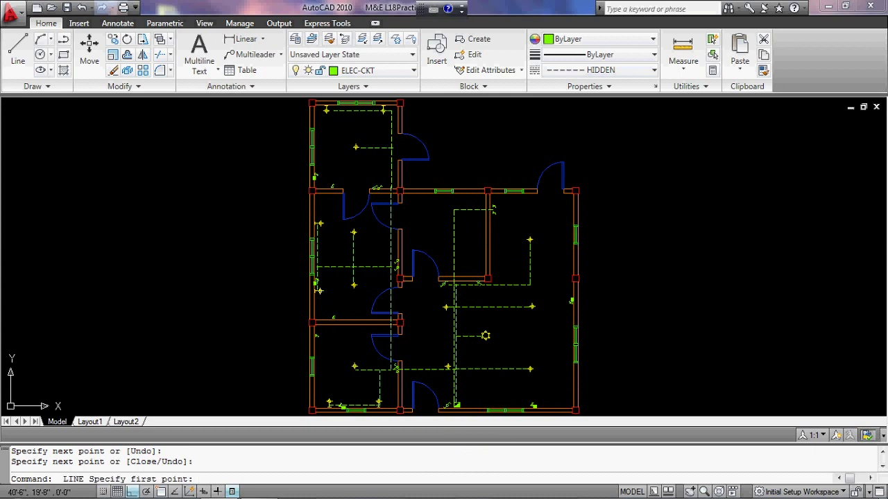
pyautogui.click(317, 337)
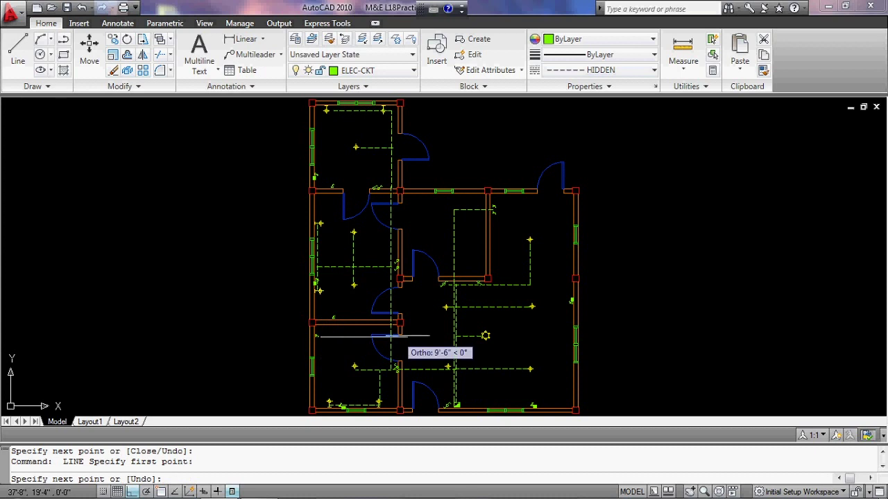
pyautogui.click(455, 337)
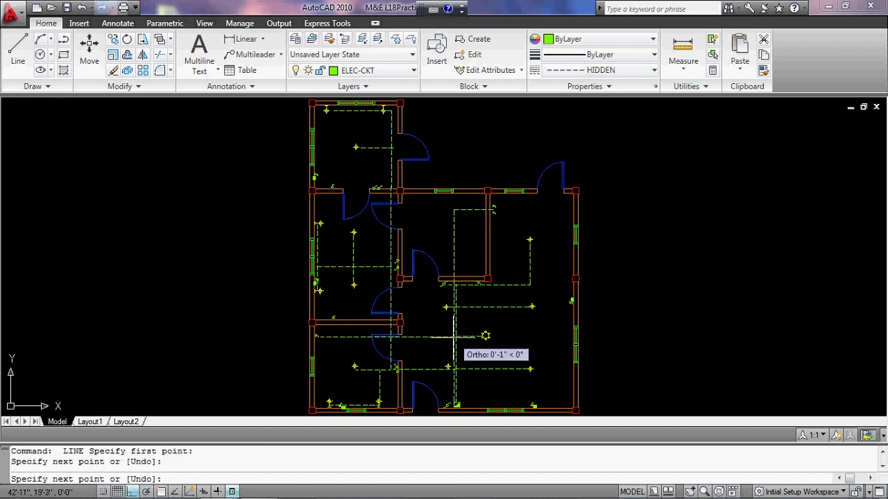
pyautogui.press('Return')
pyautogui.press('Return')
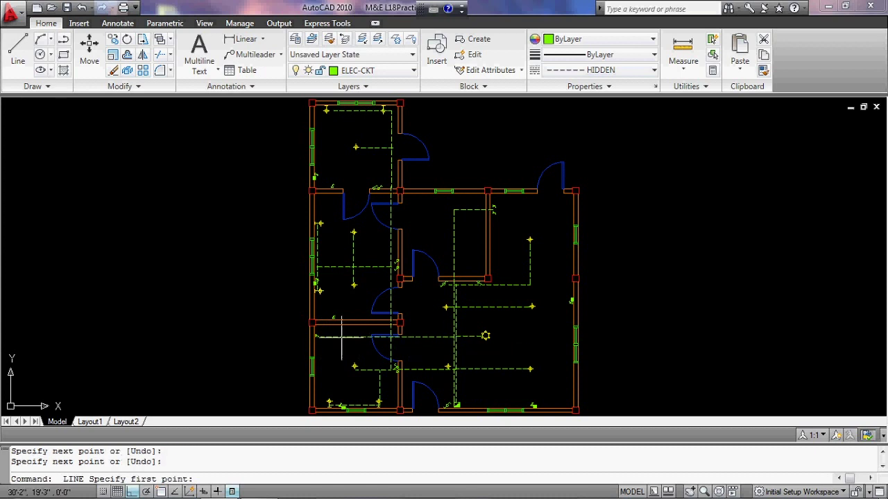
pyautogui.click(334, 337)
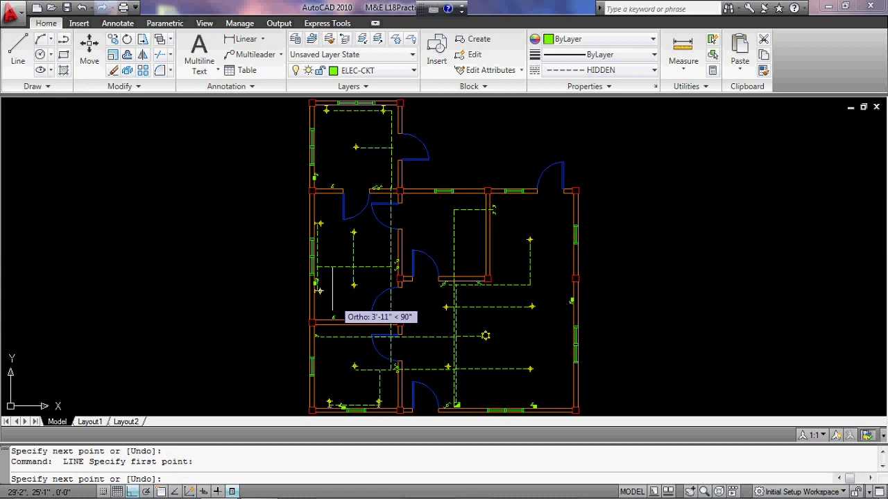
pyautogui.click(334, 193)
pyautogui.press('Return')
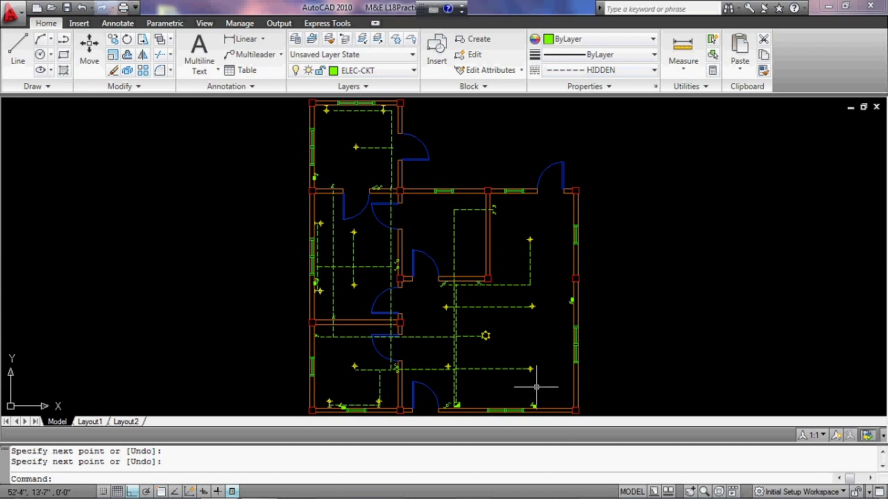
# - Draw a short circuit line along the lower-right room's bottom wall
pyautogui.write('l')
pyautogui.press('Return')
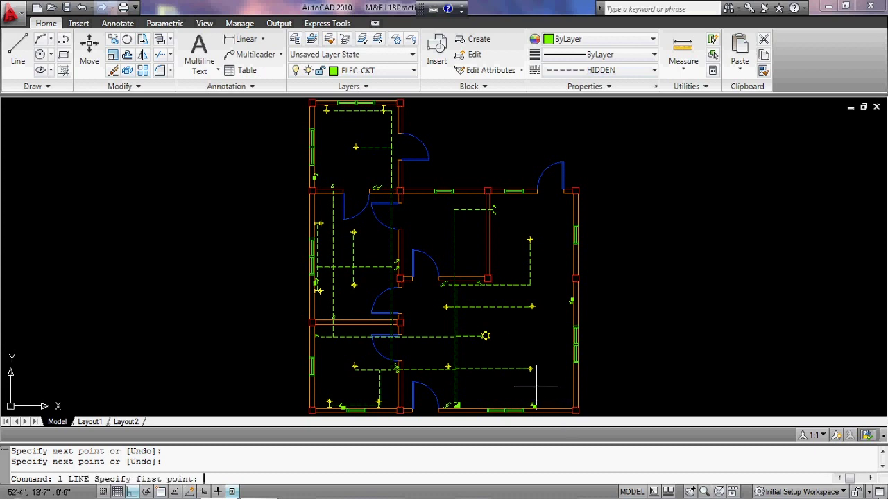
pyautogui.click(463, 408)
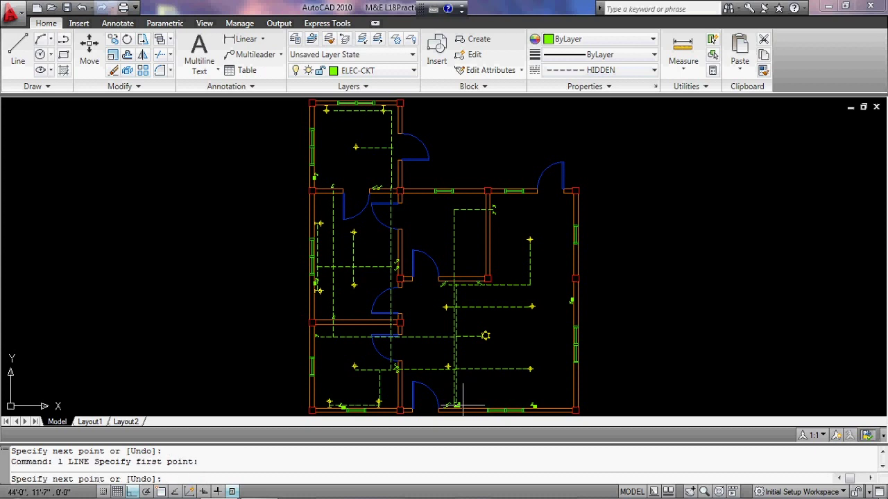
pyautogui.click(530, 405)
pyautogui.press('Return')
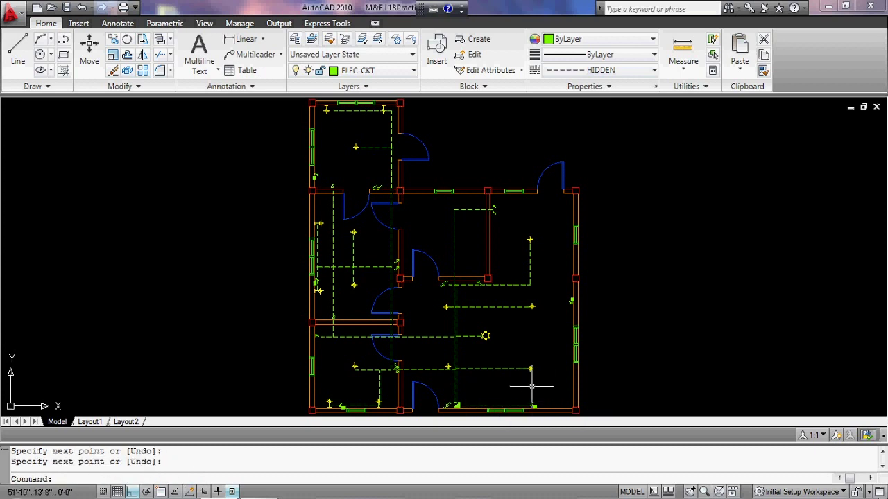
# - Run a circuit line along the bottom to the right wall and up to the wall fixture
pyautogui.press('Return')
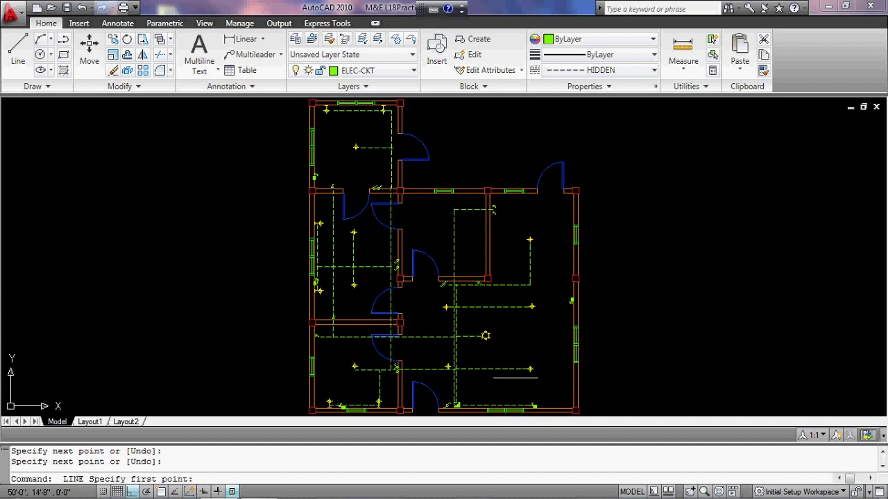
pyautogui.click(459, 404)
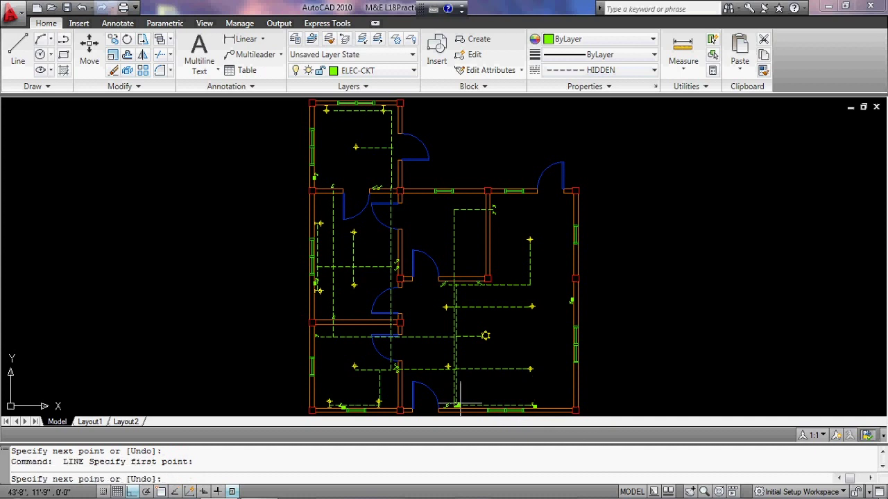
pyautogui.click(569, 402)
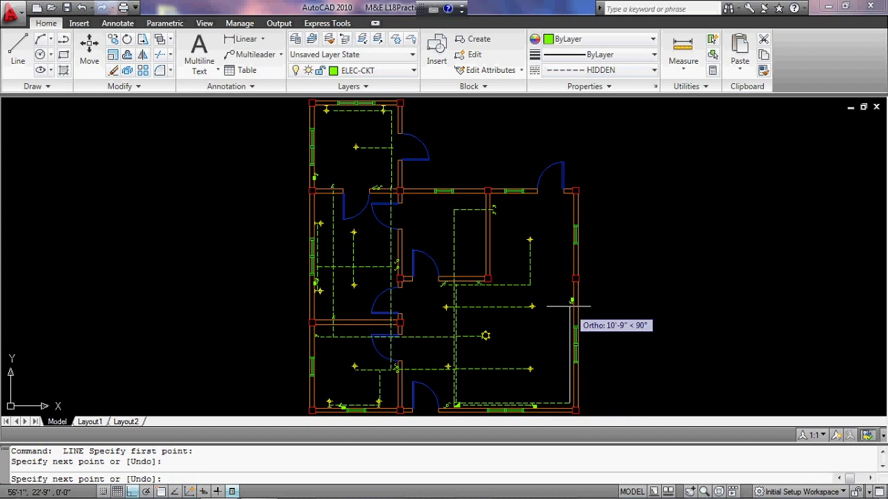
pyautogui.click(570, 300)
pyautogui.press('Return')
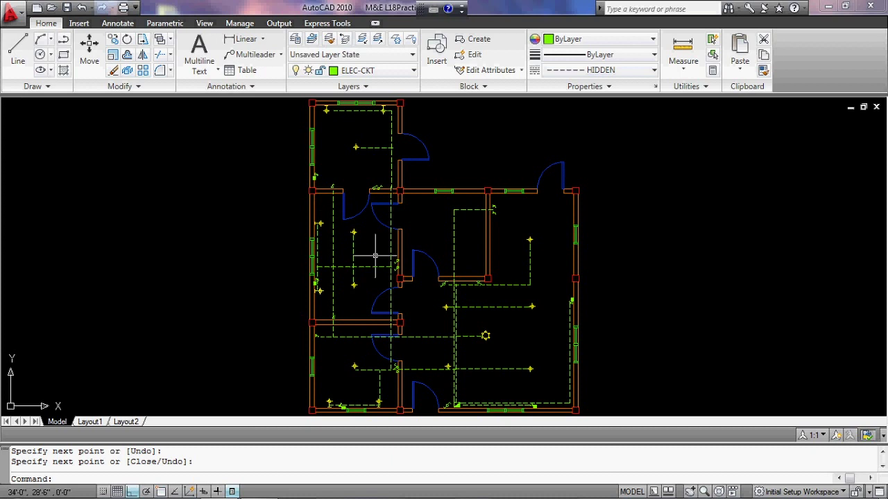
# - Draw a circuit line left along the bottom wall to the corner and up the left side to the top wall
pyautogui.write('l')
pyautogui.press('Return')
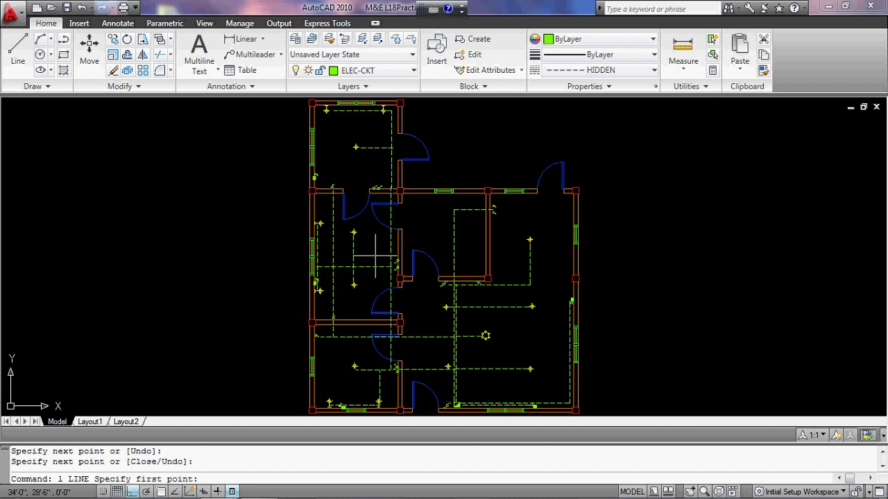
pyautogui.click(452, 399)
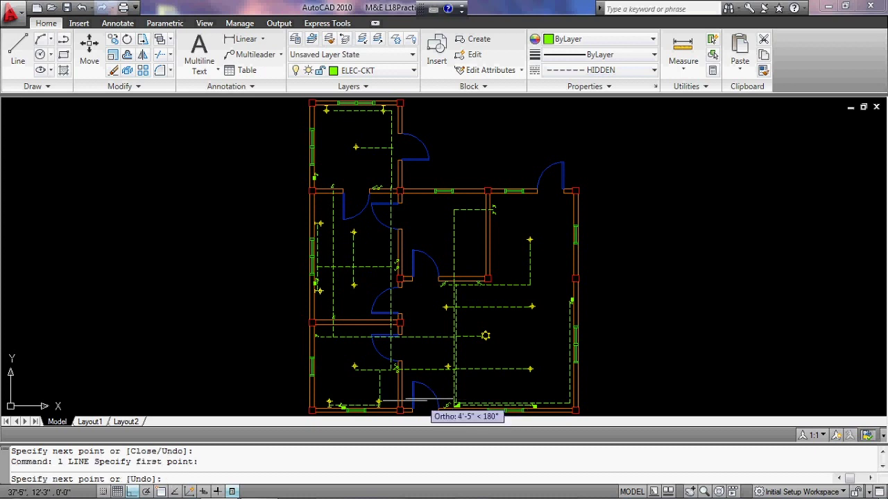
pyautogui.click(318, 400)
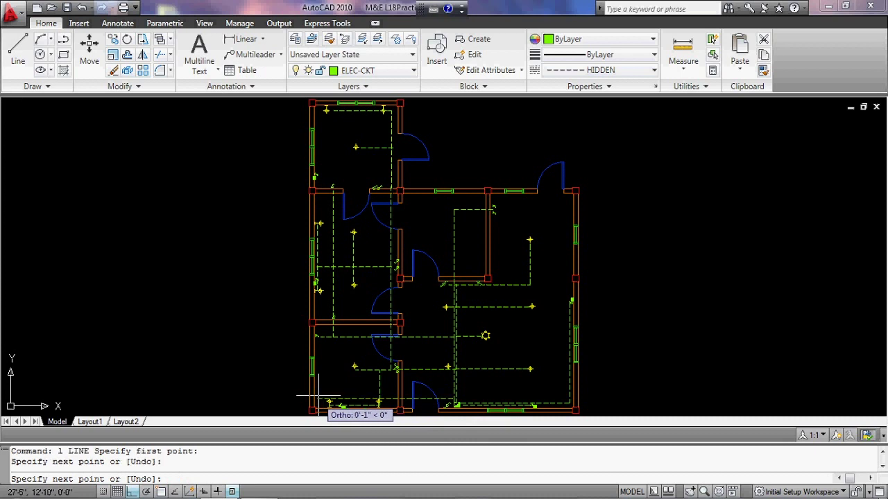
pyautogui.click(316, 183)
pyautogui.press('Return')
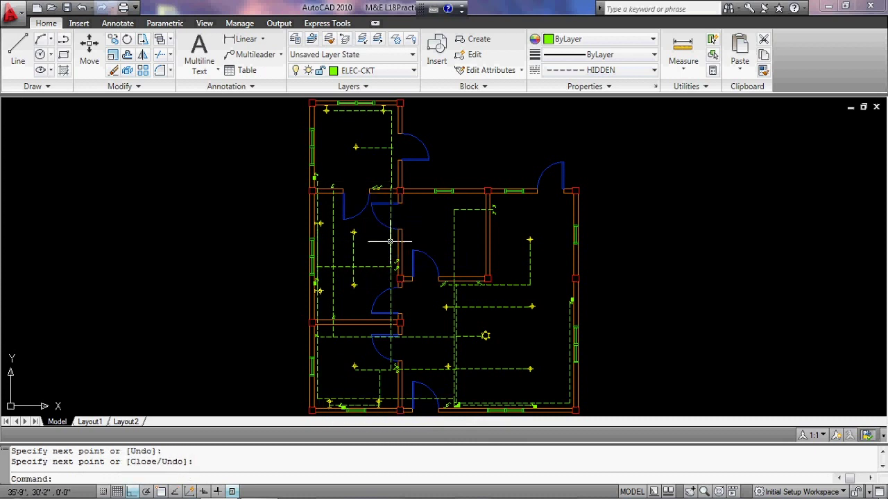
# - Add a bottom-wall run turning partway up the left side, plus a shorter line along the bottom wall
pyautogui.press('Return')
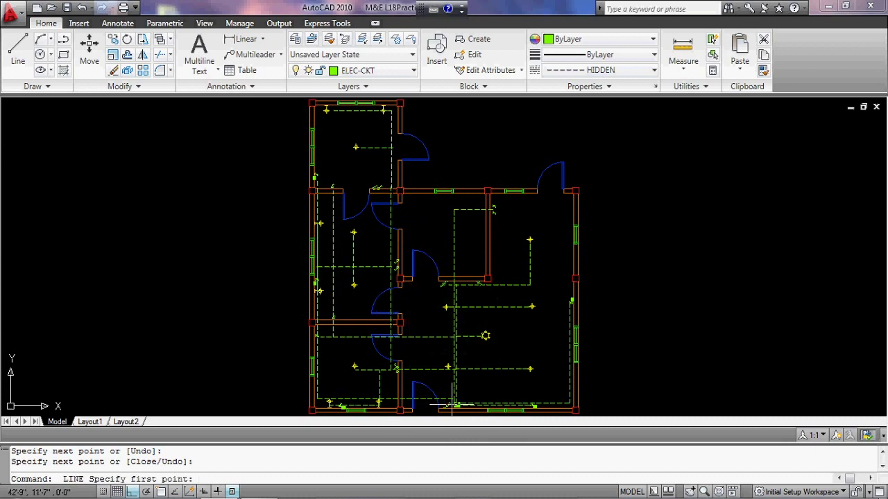
pyautogui.click(450, 401)
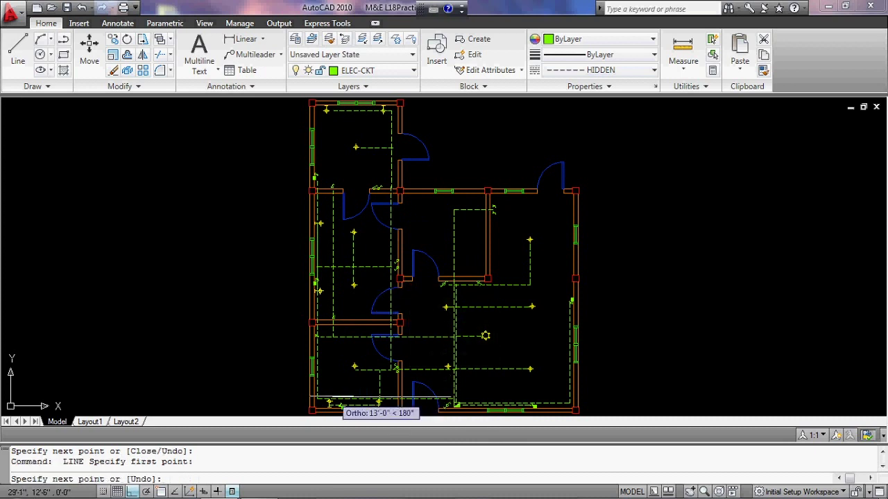
pyautogui.click(318, 398)
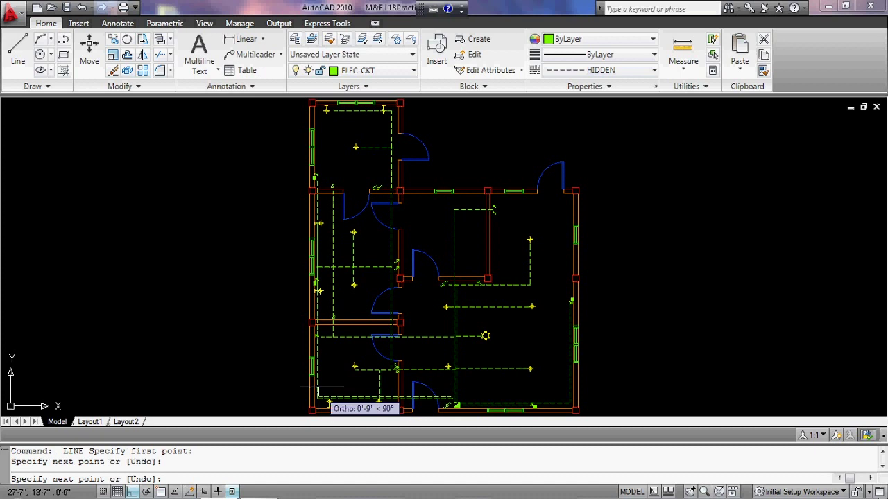
pyautogui.click(319, 285)
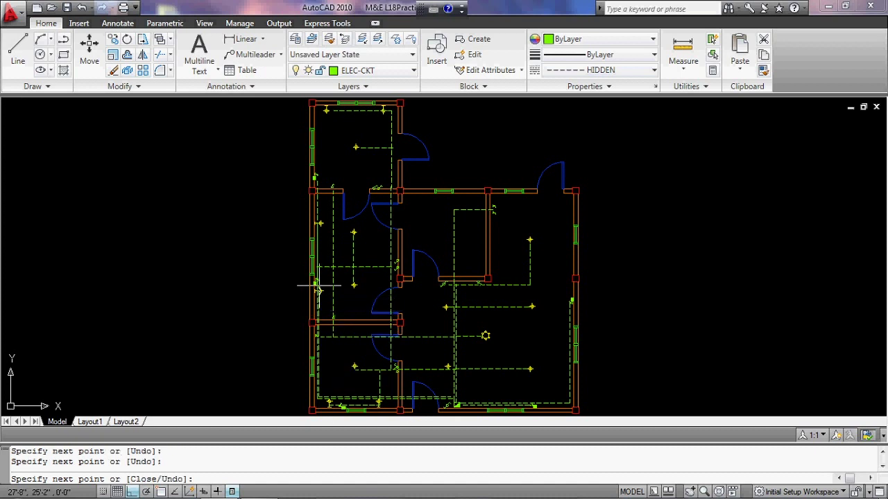
pyautogui.press('Return')
pyautogui.press('Return')
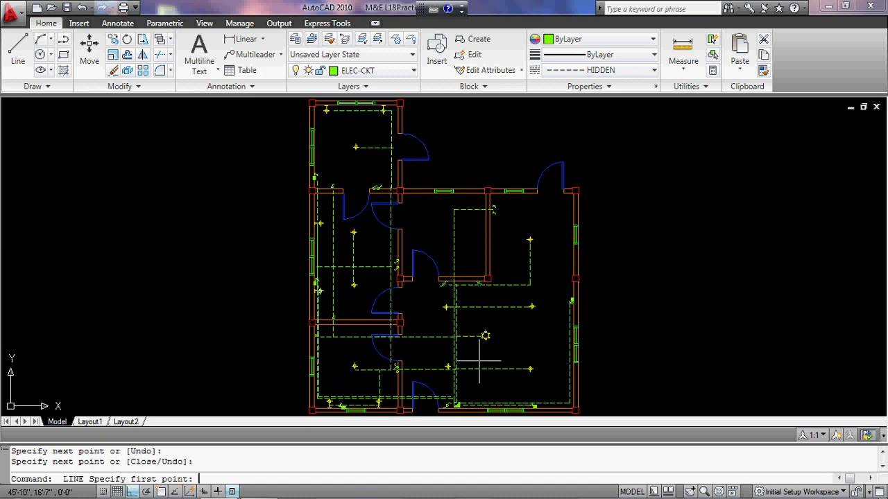
pyautogui.click(455, 402)
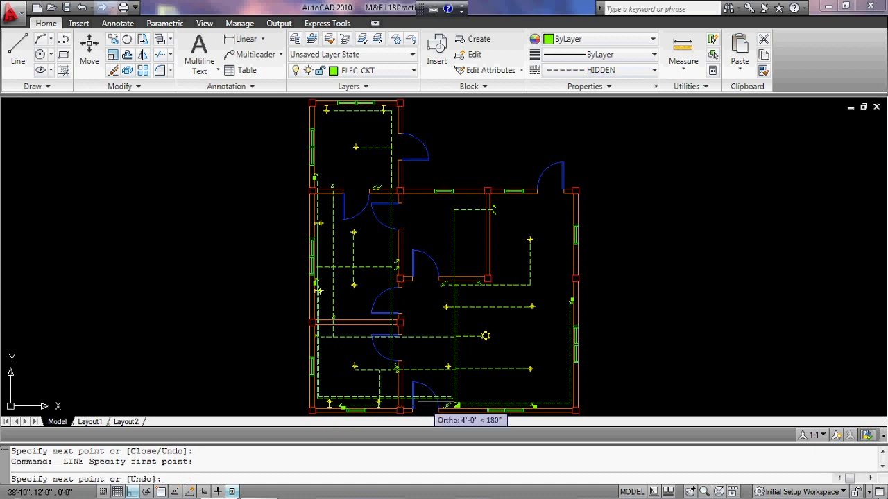
pyautogui.click(341, 402)
pyautogui.press('Return')
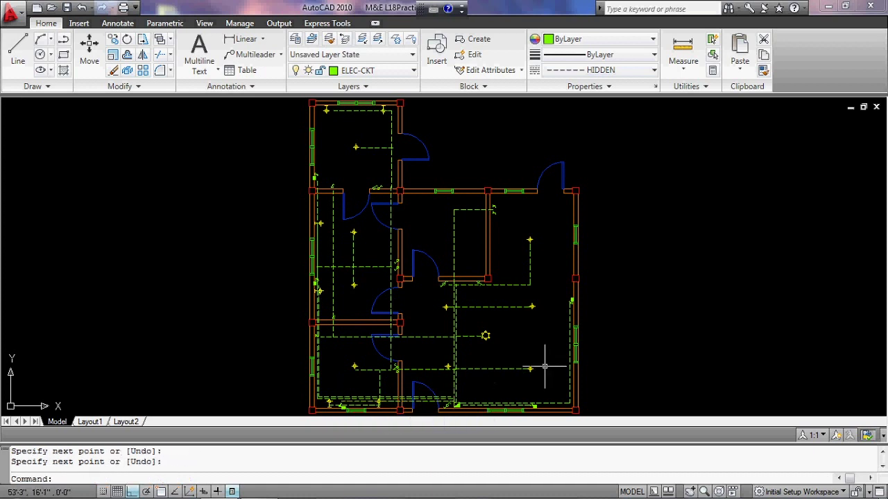